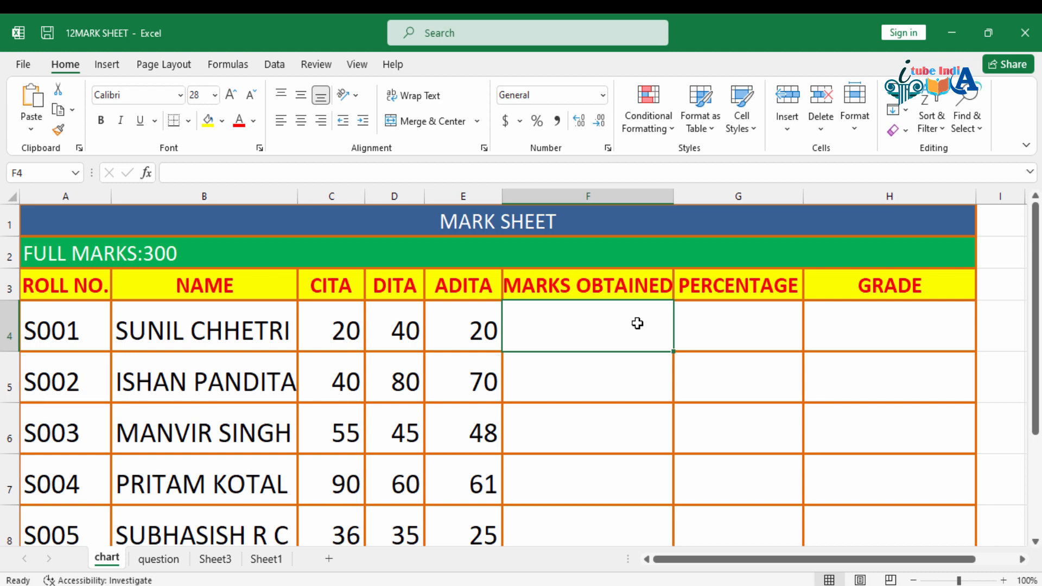
Step: Open the question sheet and read the calculation tasks in rows 1 to 3
click(163, 559)
scroll(235, 226, up, 1)
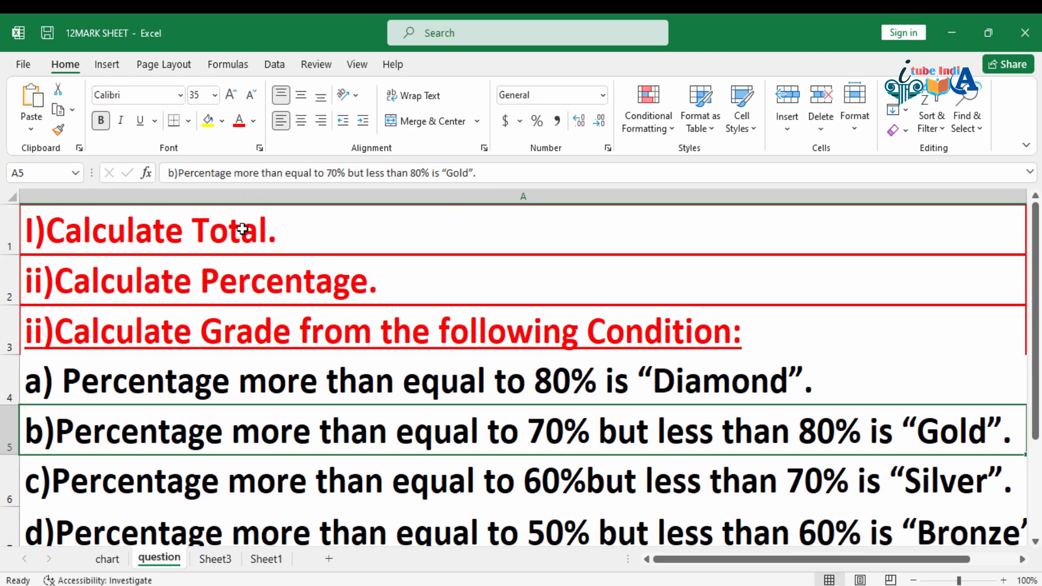
click(235, 226)
click(270, 272)
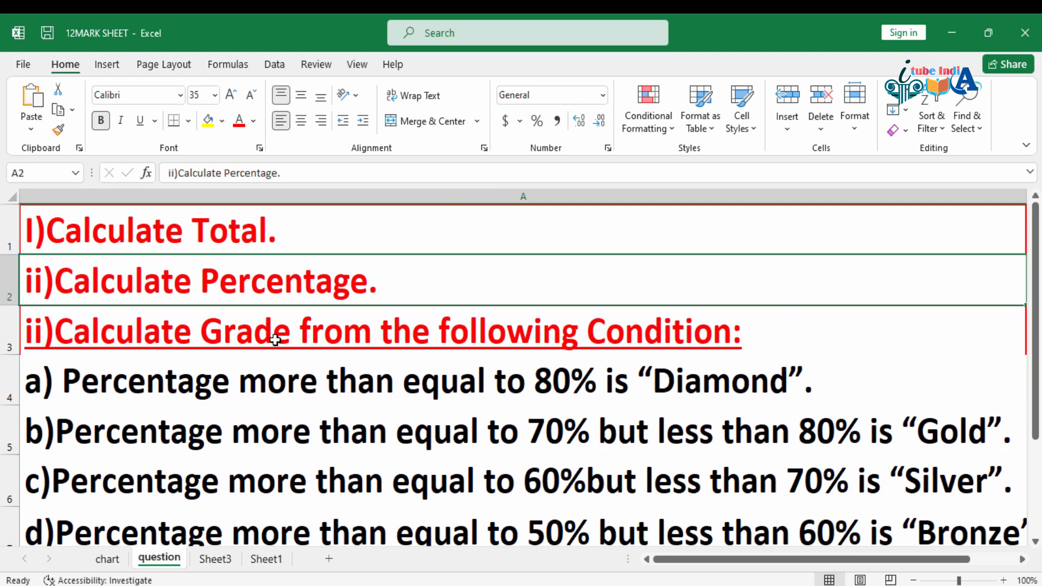
scroll(311, 366, down, 1)
scroll(311, 366, up, 1)
Step: Read the grade conditions in A4:A8 of the question sheet, covering each percentage threshold from Diamond down to Fail
click(264, 392)
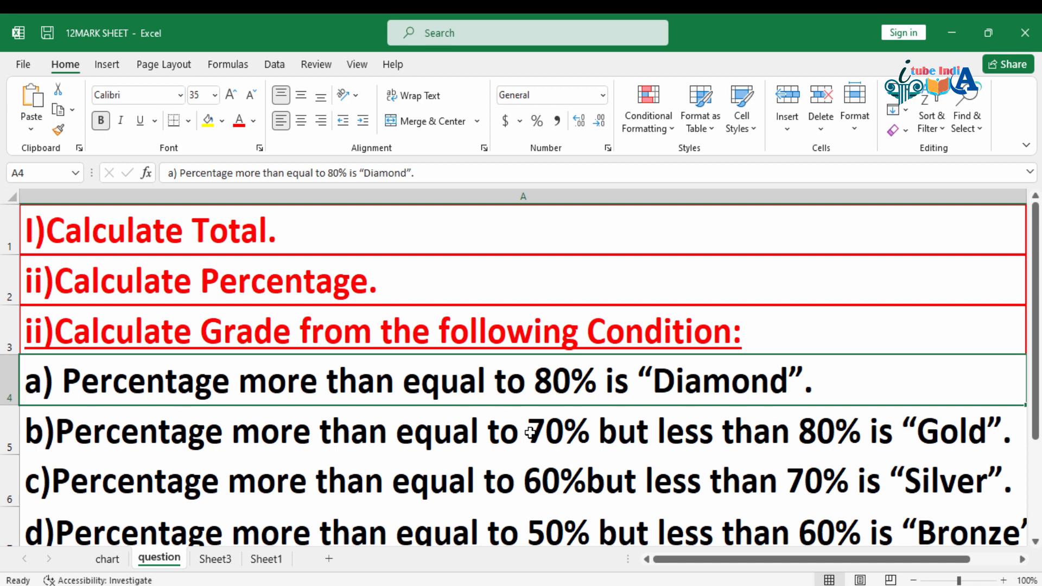
click(925, 431)
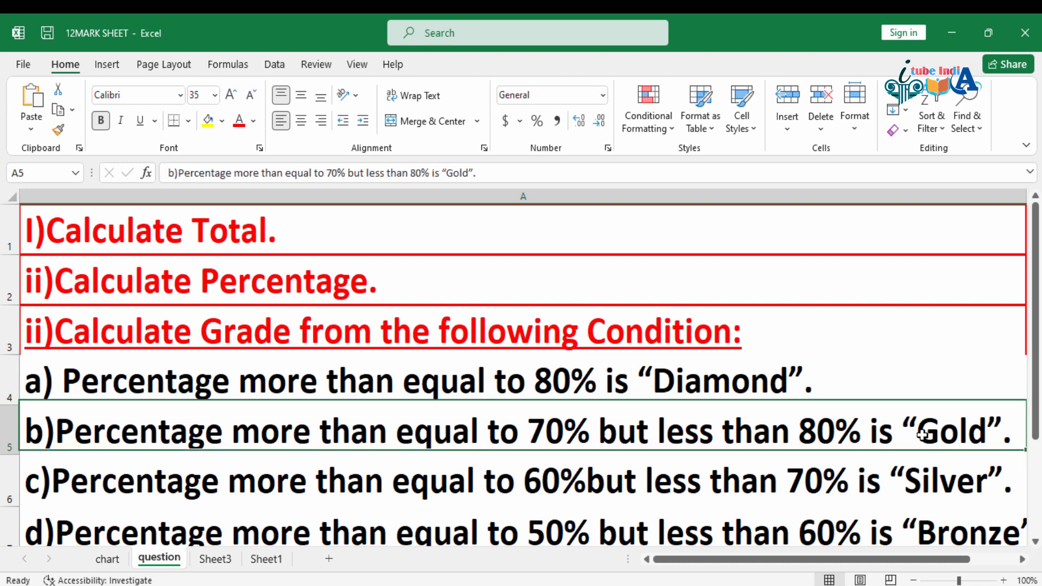
click(544, 486)
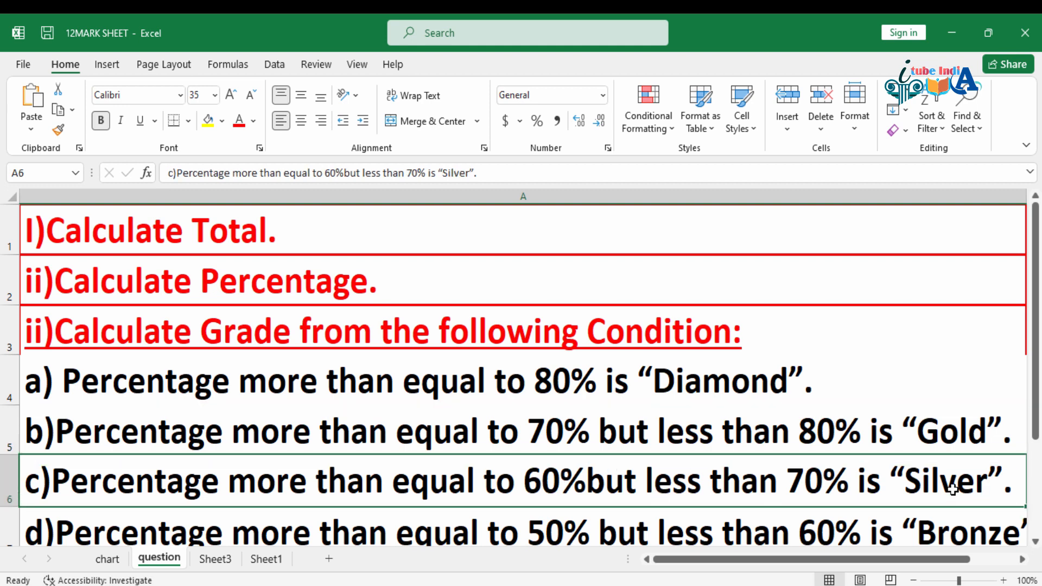
click(552, 537)
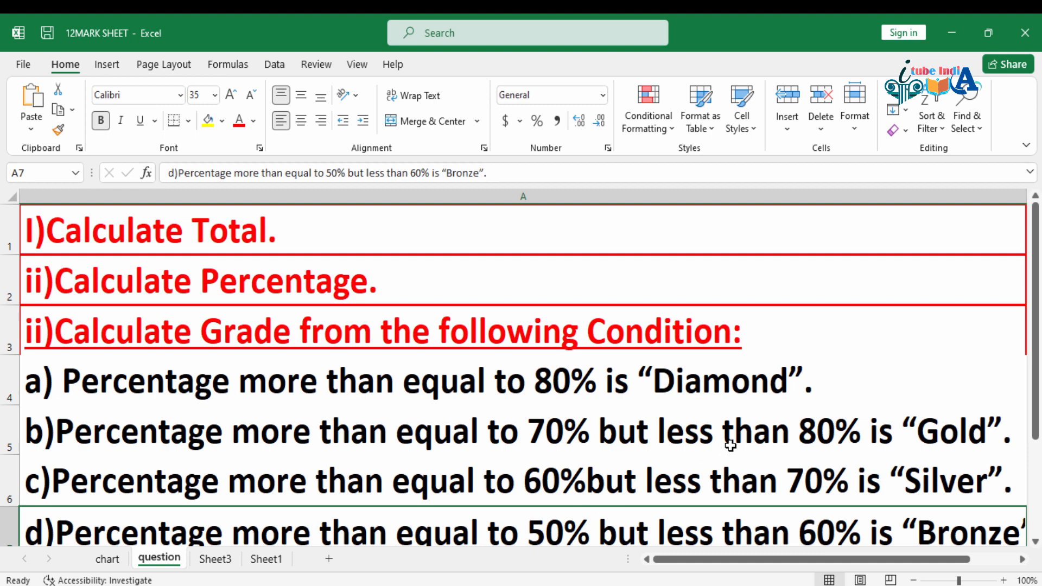
scroll(729, 445, down, 1)
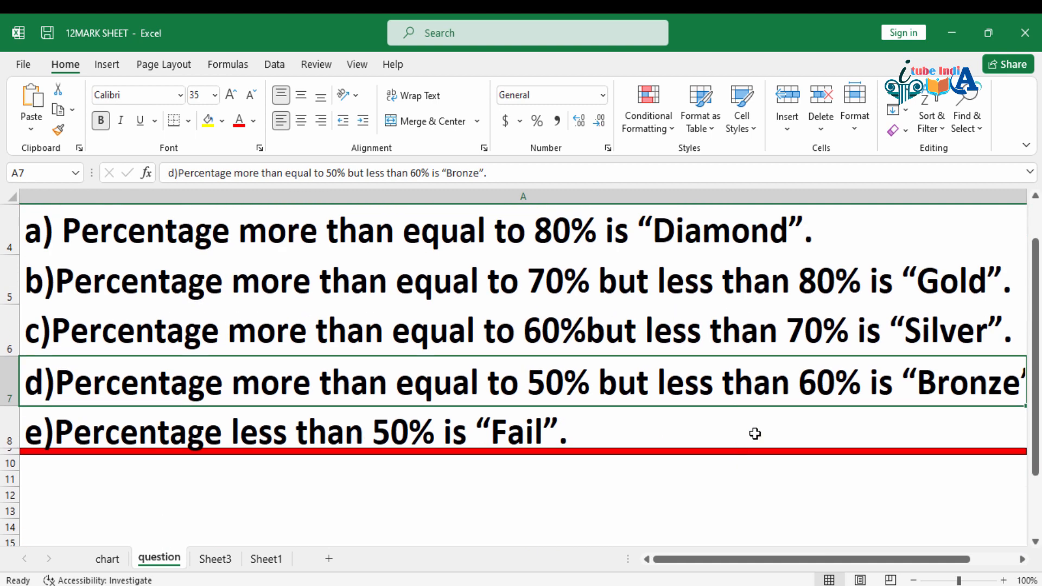
click(558, 426)
drag(633, 249, 601, 433)
click(500, 441)
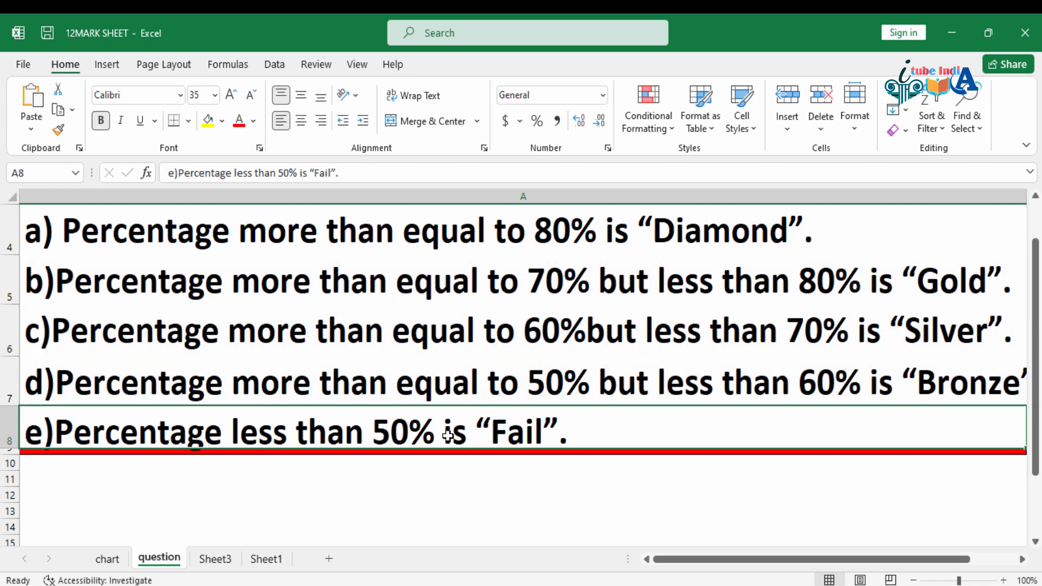
scroll(605, 428, up, 1)
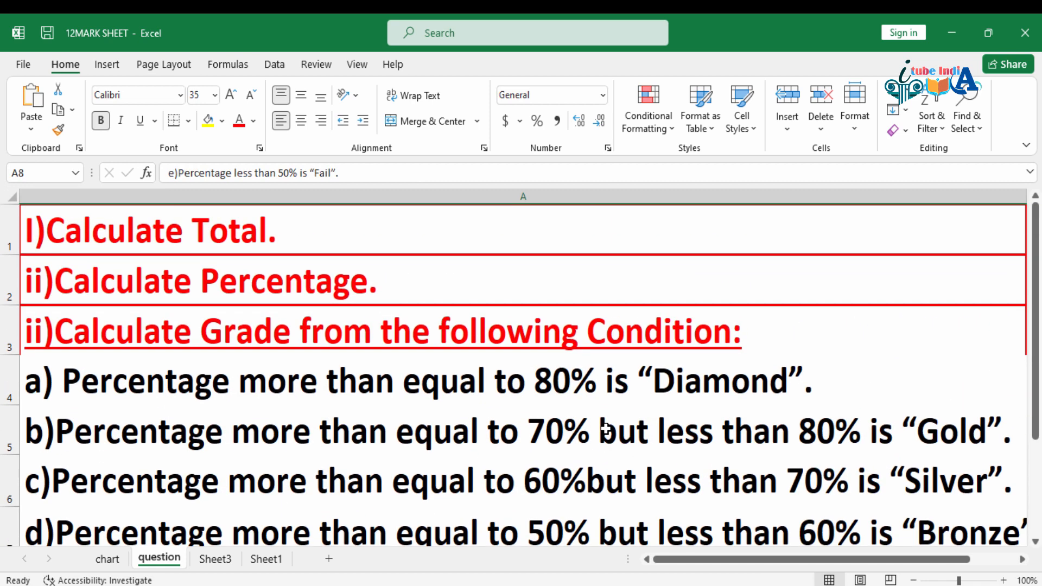
click(606, 401)
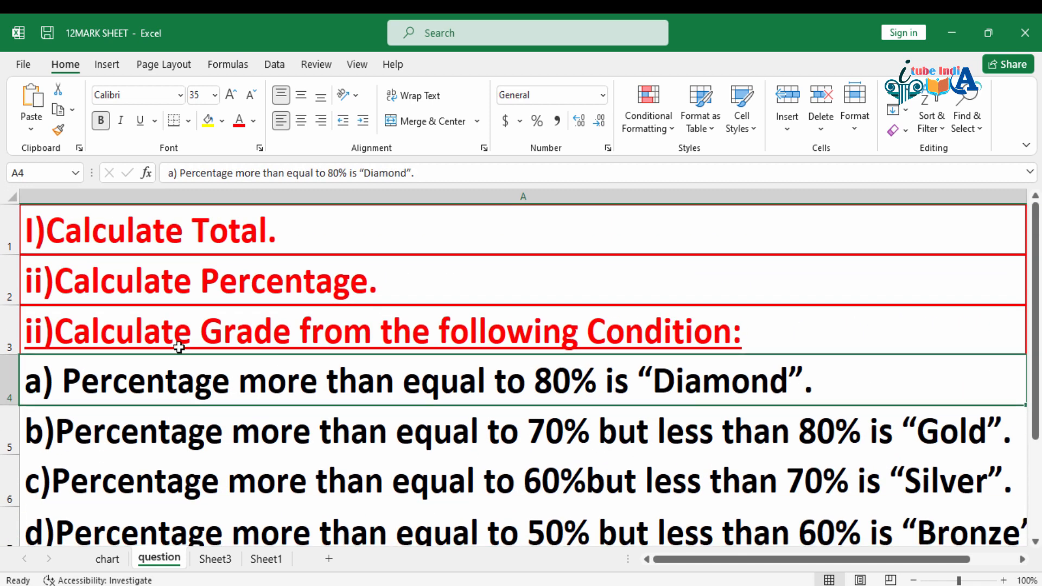
double_click(589, 383)
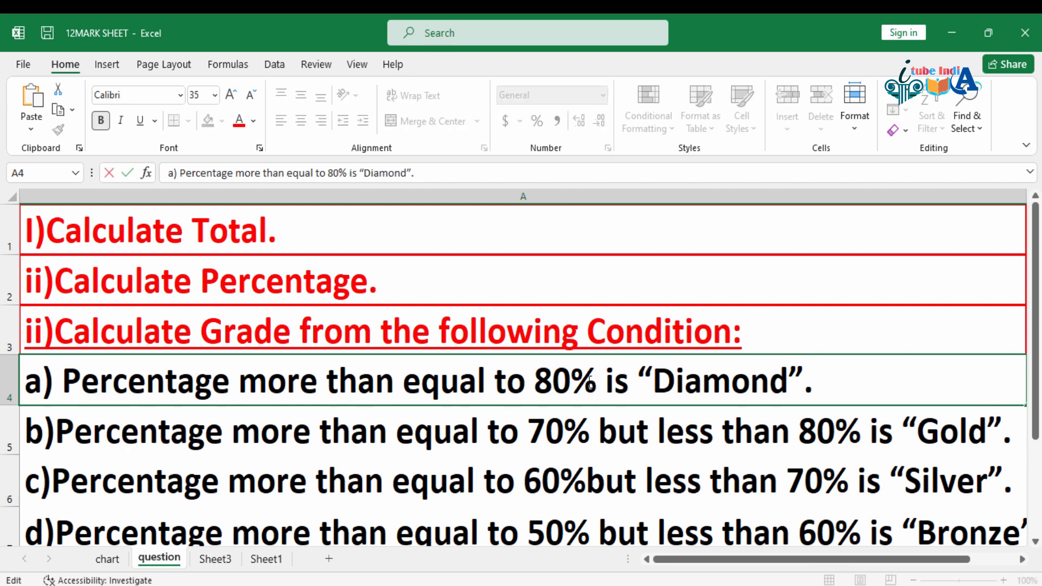
drag(590, 383, 537, 383)
key(Return)
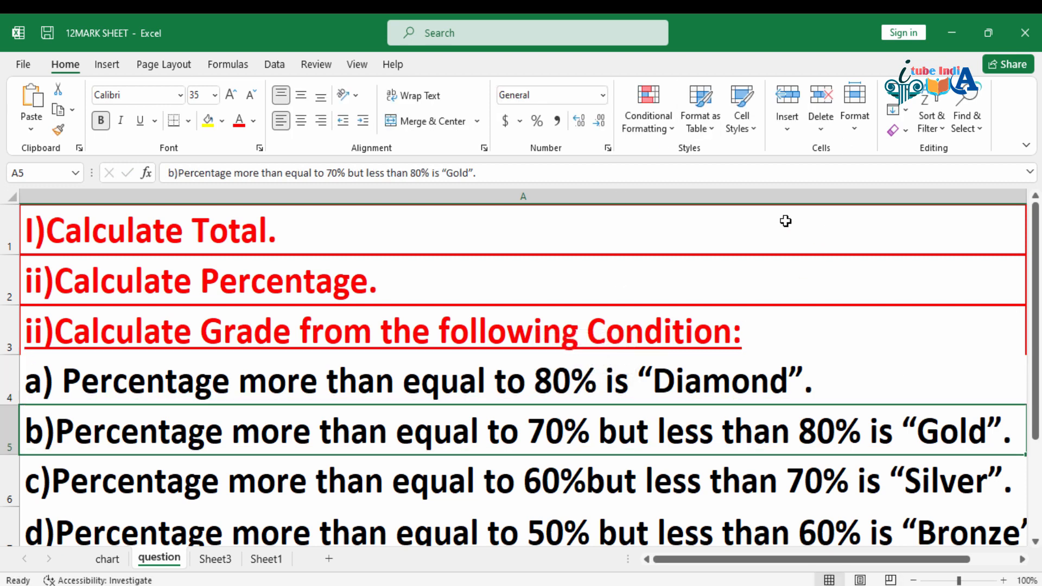
Step: On the chart sheet, enter =SUM(C4:E4) in F4 to total the first student's marks
click(106, 559)
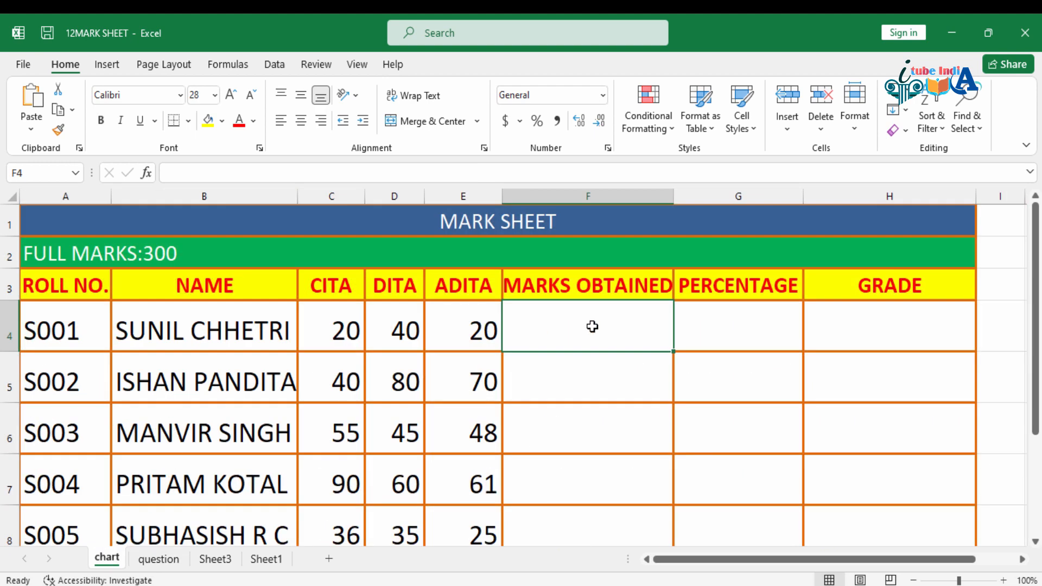
text(=)
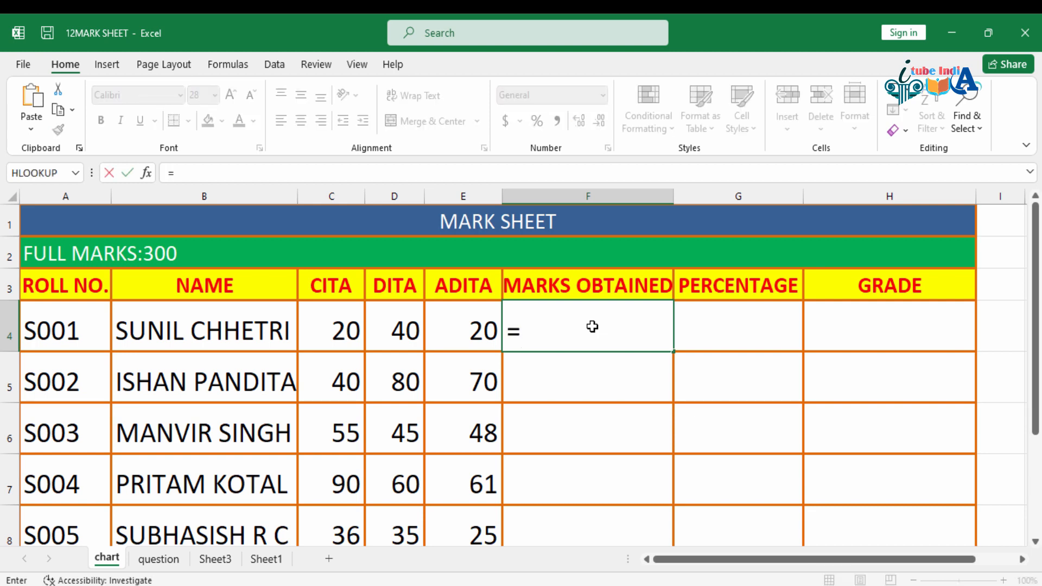
text(S)
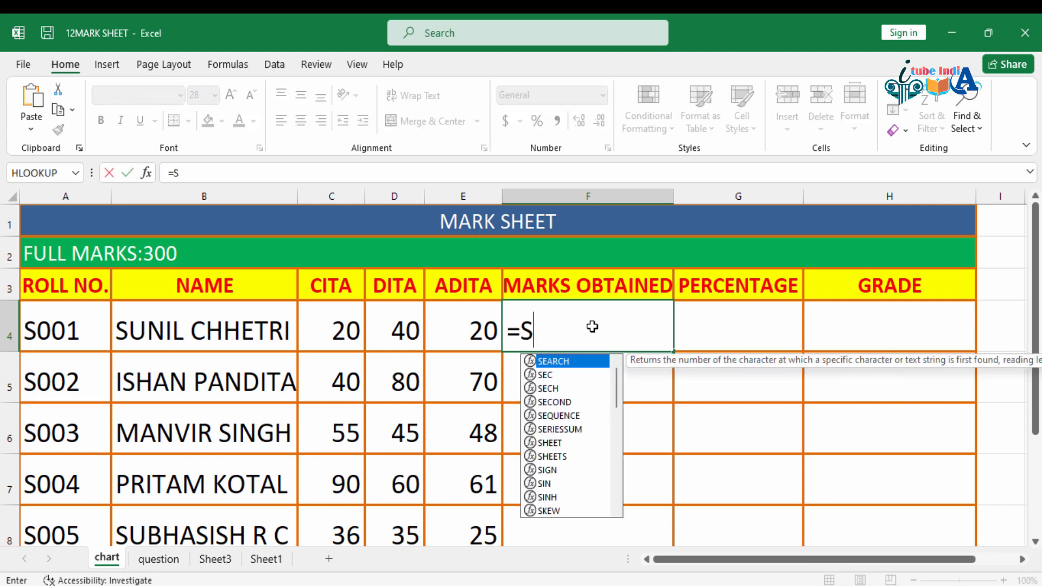
text(U)
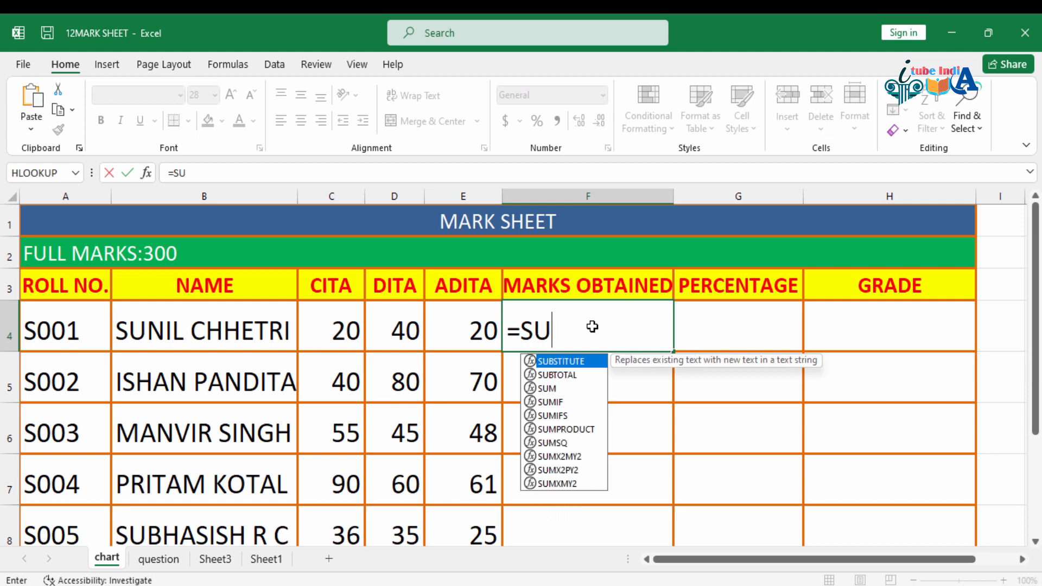
text(M()
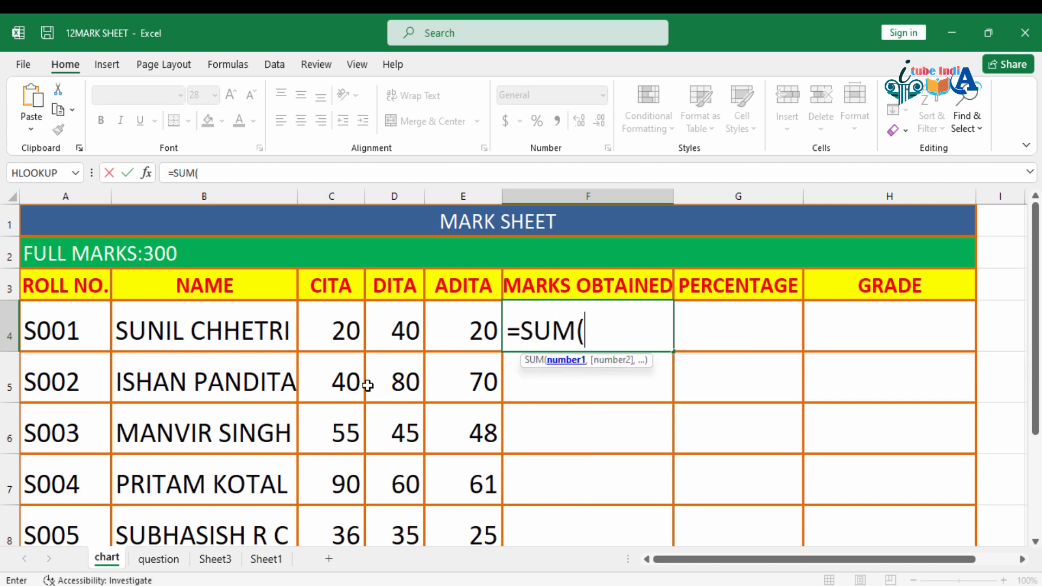
drag(327, 332, 477, 339)
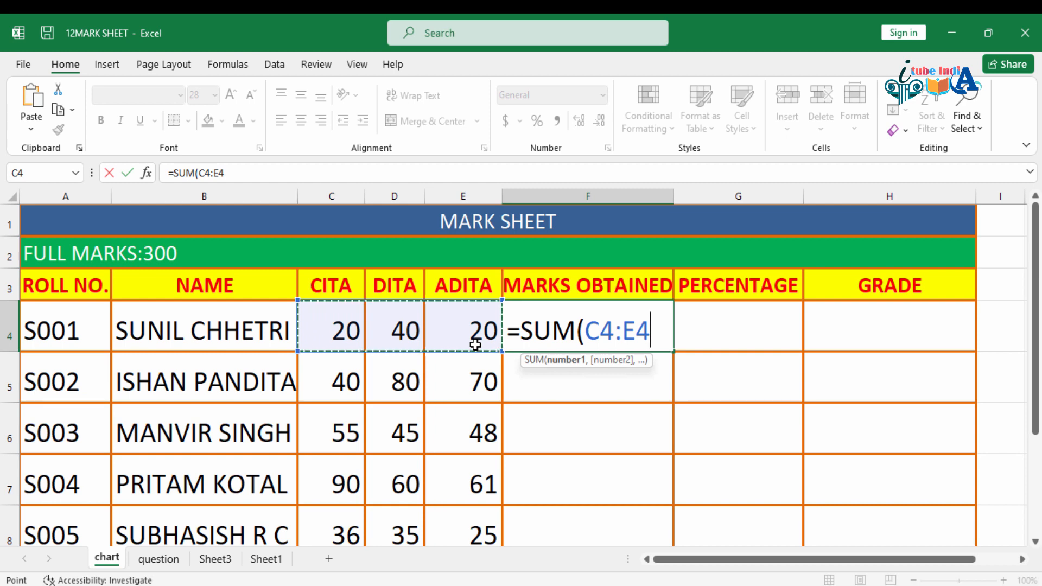
text())
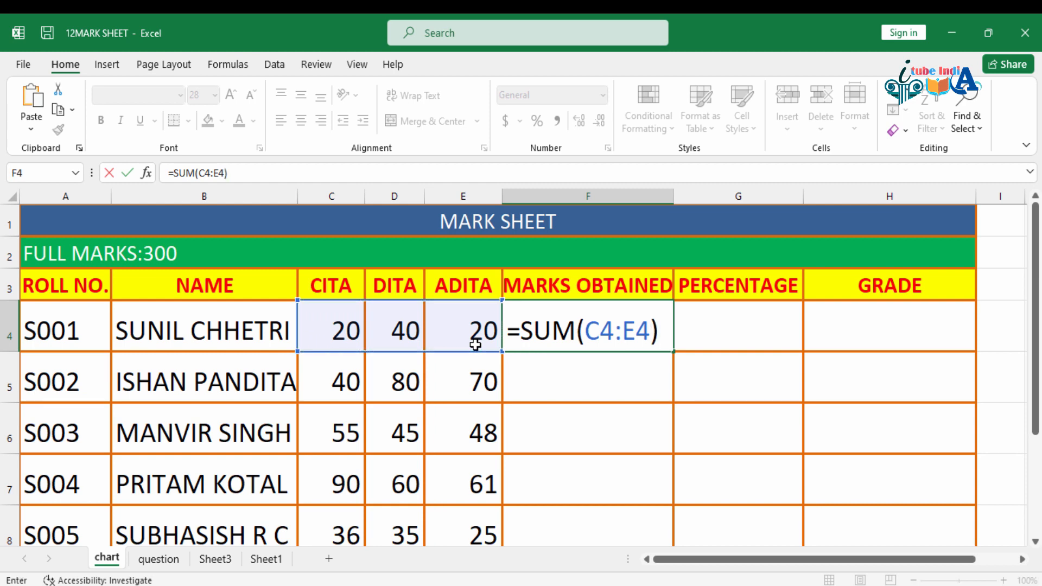
key(Return)
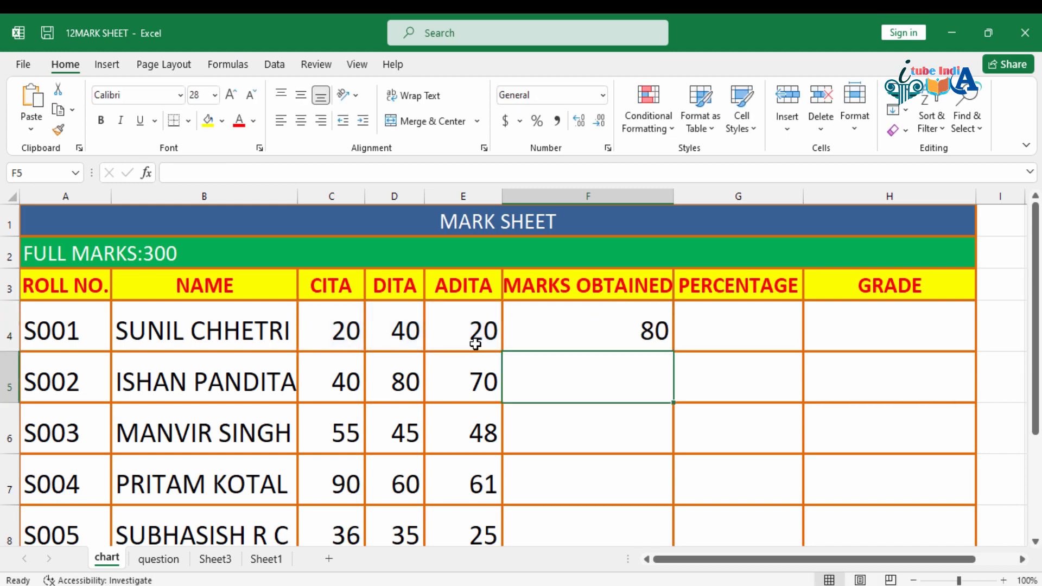
Step: Fill the Marks Obtained formula from F4 down to F8 for the remaining students
click(662, 342)
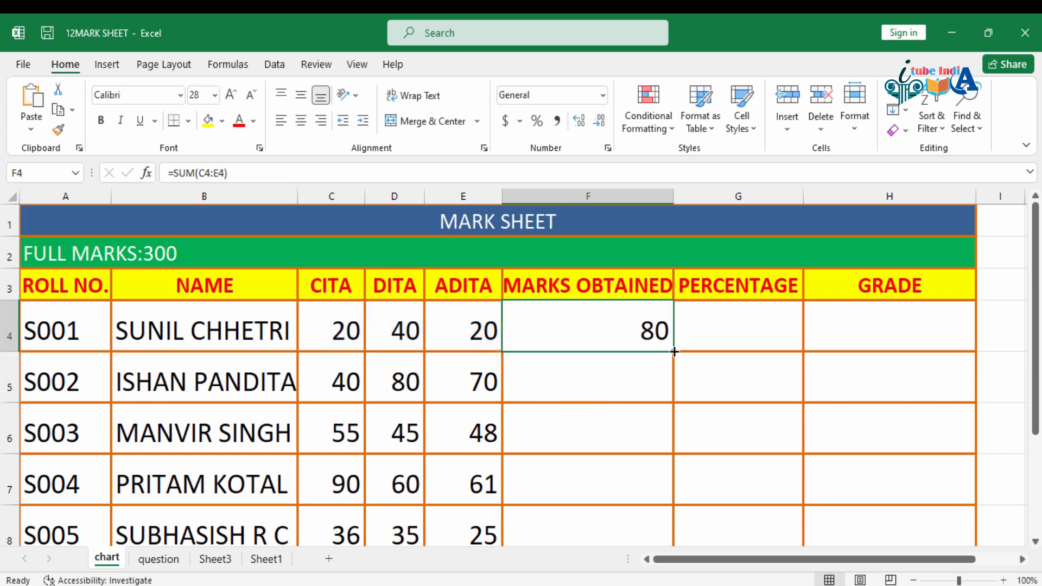
drag(673, 352, 691, 540)
scroll(763, 430, down, 1)
scroll(764, 431, up, 1)
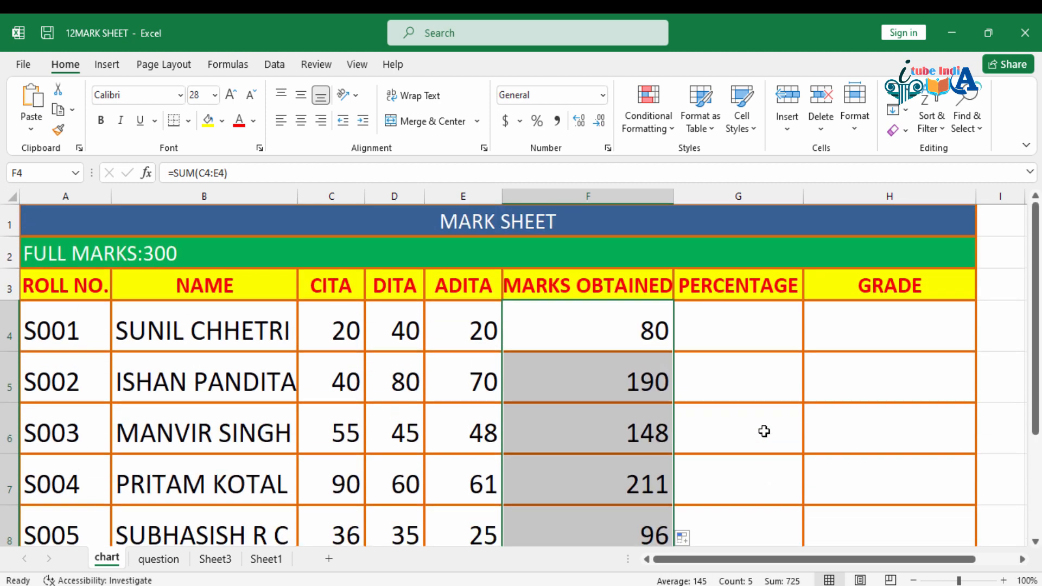
Step: Enter =F4/300*100 in G4 to calculate the first student's percentage
click(740, 323)
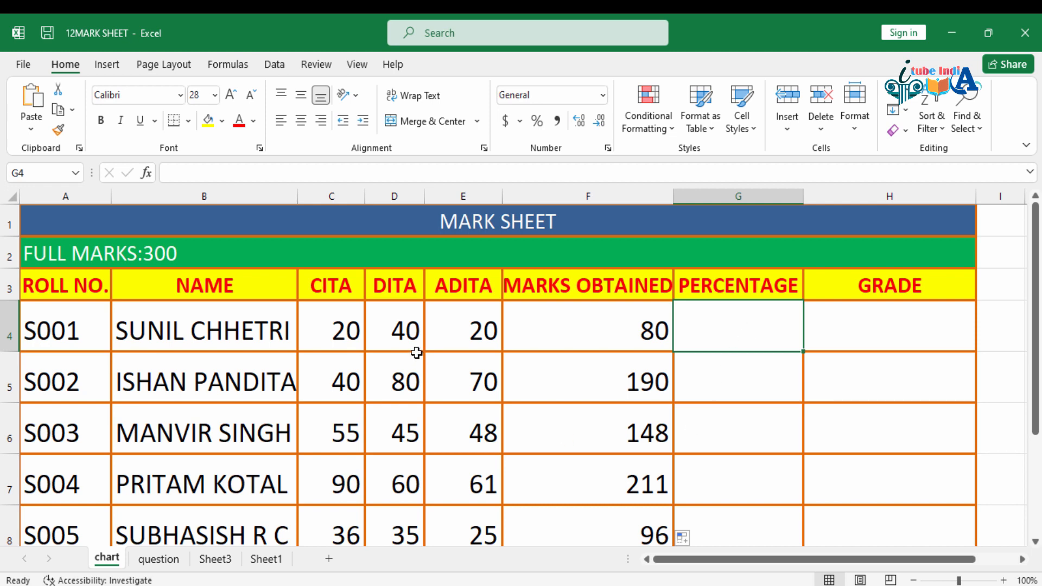
click(334, 328)
click(417, 328)
click(464, 330)
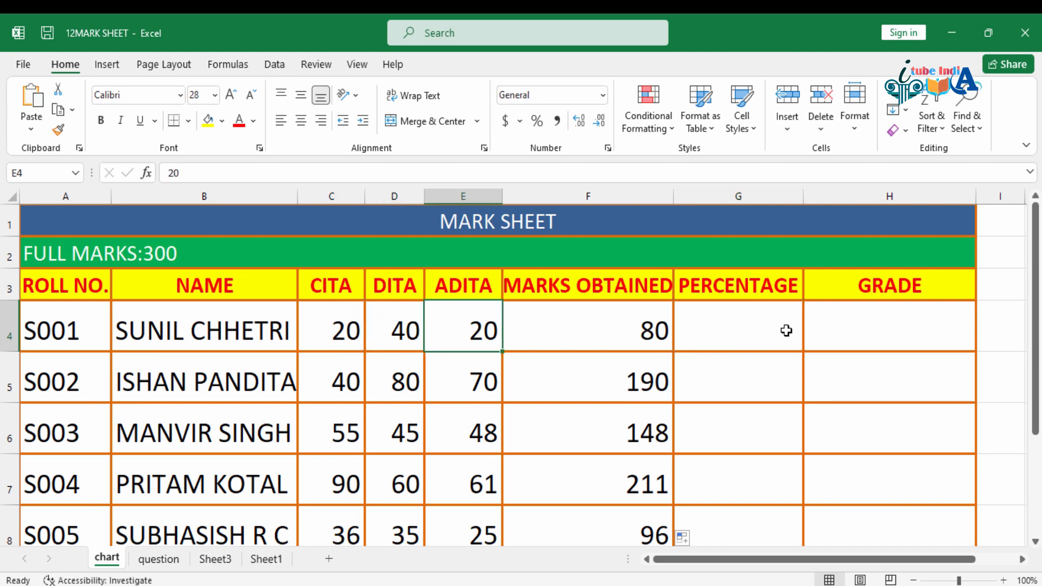
click(734, 321)
text(=)
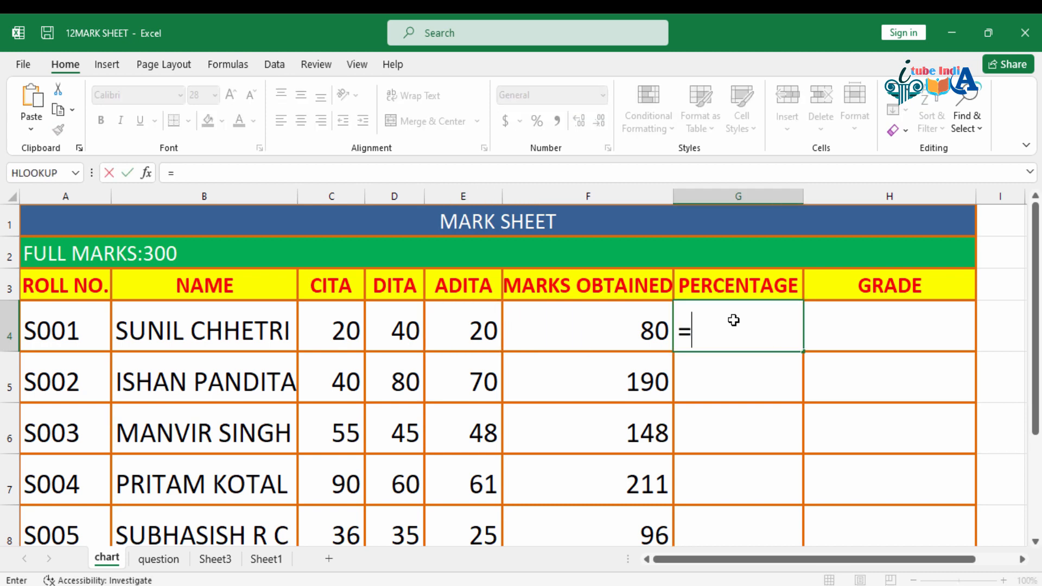
click(595, 322)
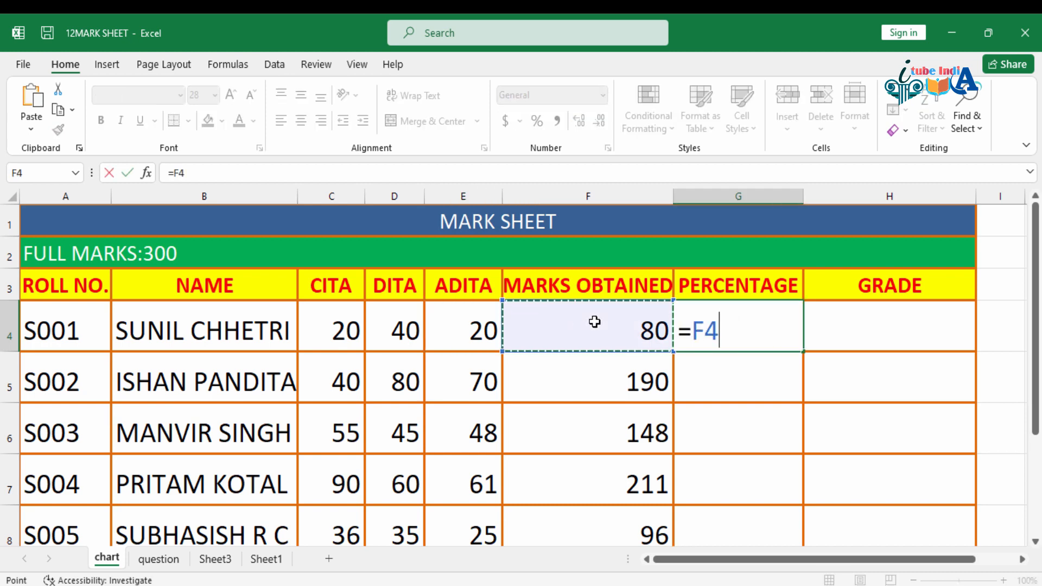
text(/300)
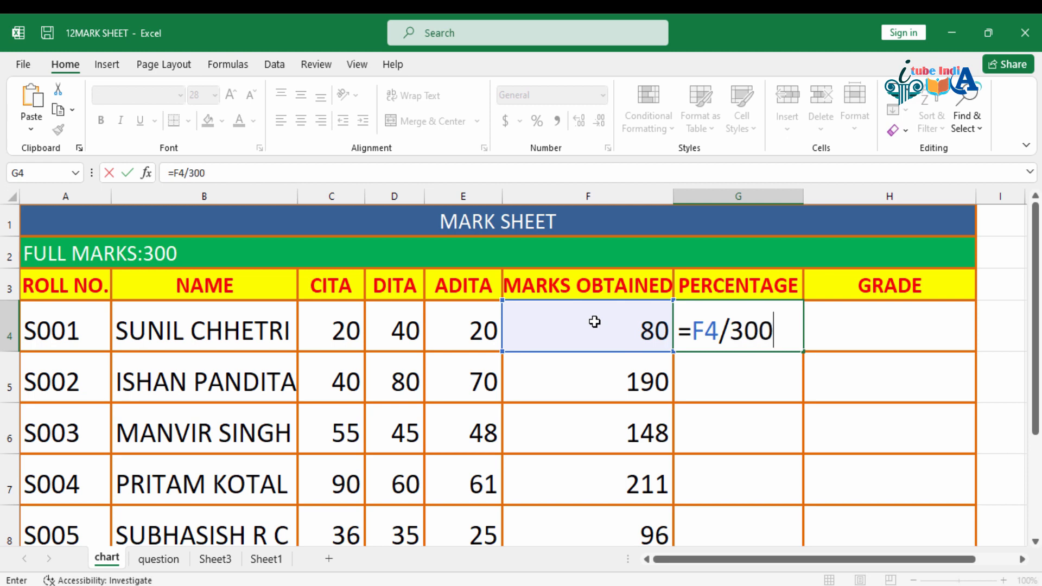
text(*100)
key(Return)
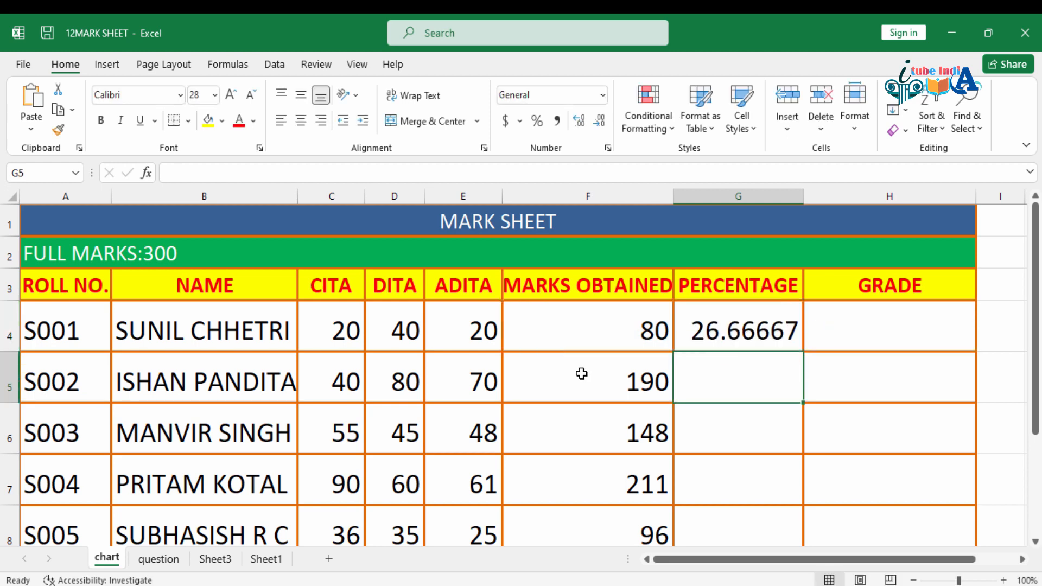
Step: Fill the Percentage formula from G4 down to G8 for the remaining students
click(776, 329)
drag(809, 347, 815, 537)
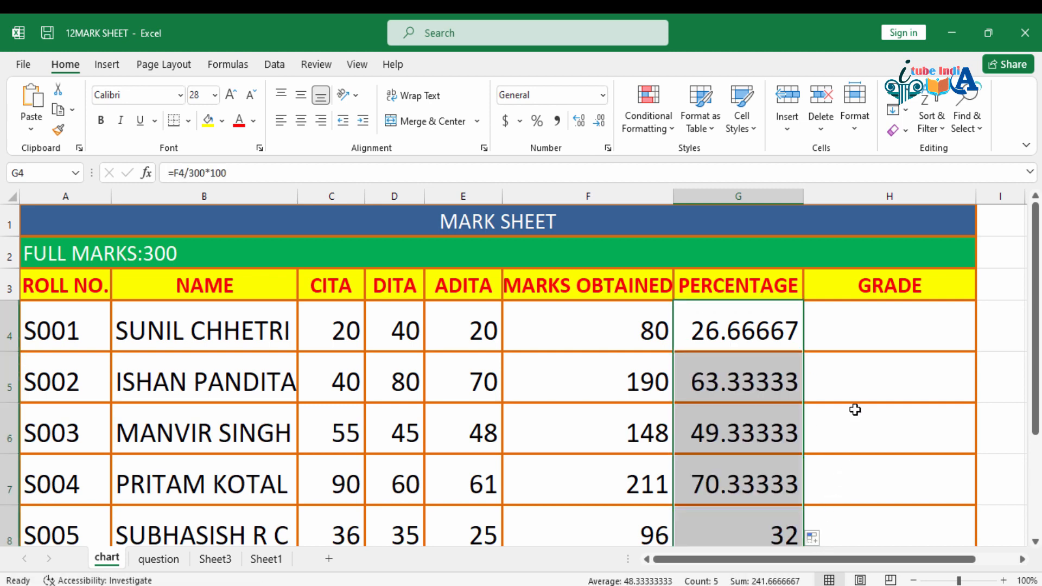
scroll(889, 395, down, 1)
scroll(889, 396, up, 1)
Step: Select H4 for the grade, then return to the question sheet and re-examine the grade conditions in A4:A8
click(867, 316)
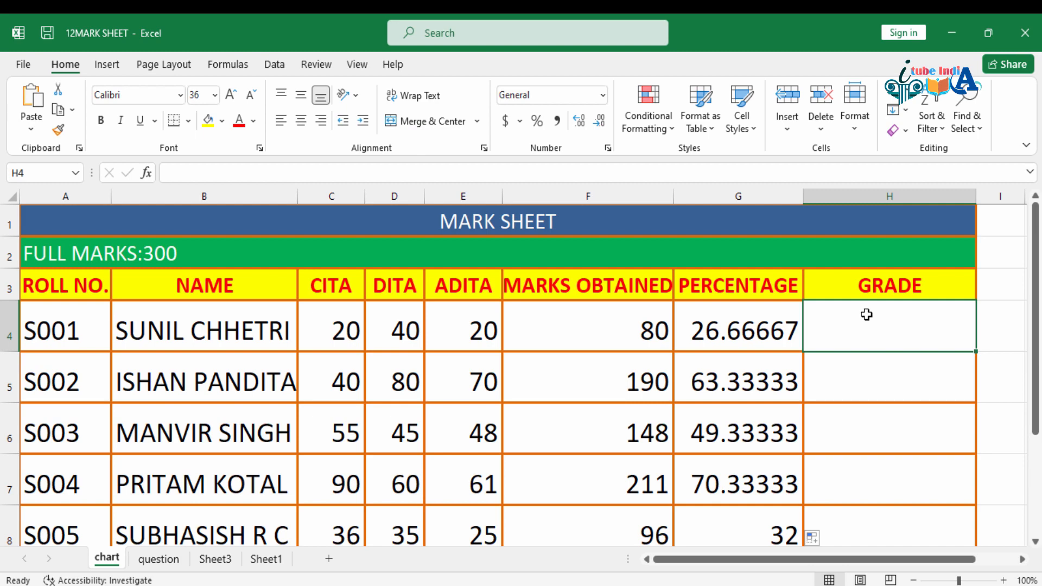
click(158, 558)
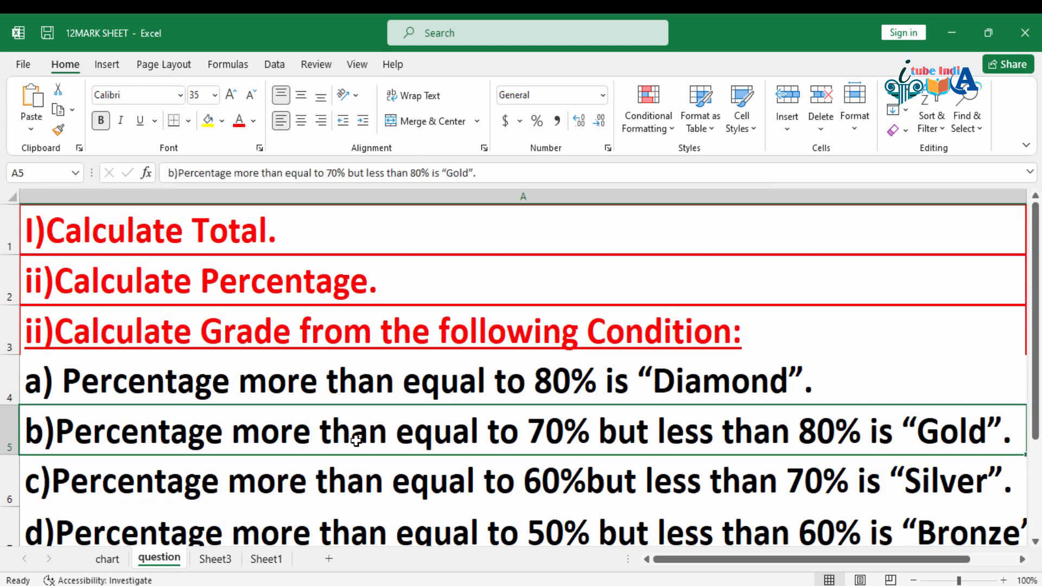
scroll(703, 354, down, 1)
scroll(703, 355, up, 1)
scroll(703, 355, down, 1)
drag(587, 239, 611, 398)
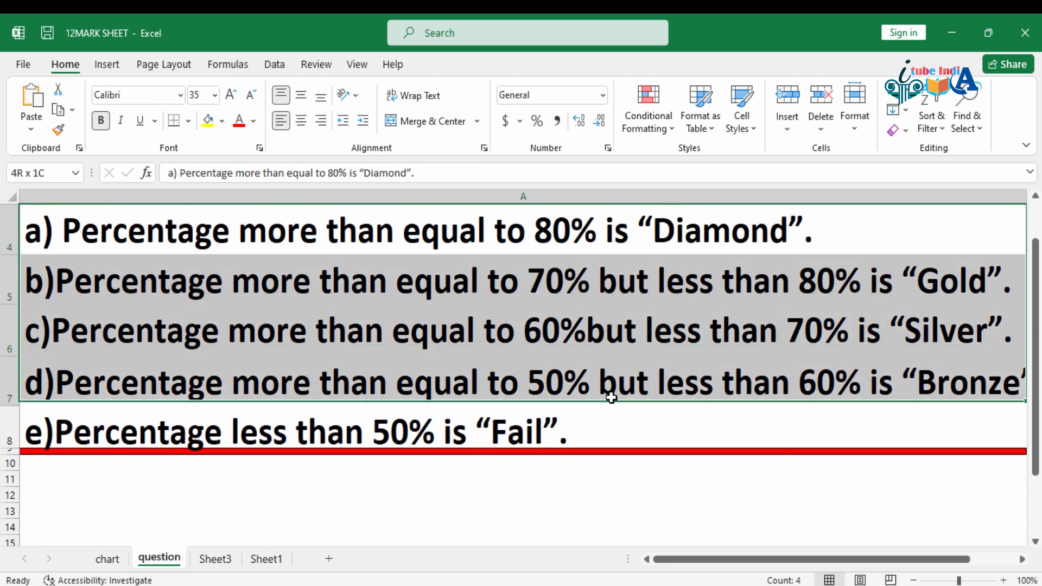
click(611, 398)
click(628, 380)
scroll(651, 369, up, 1)
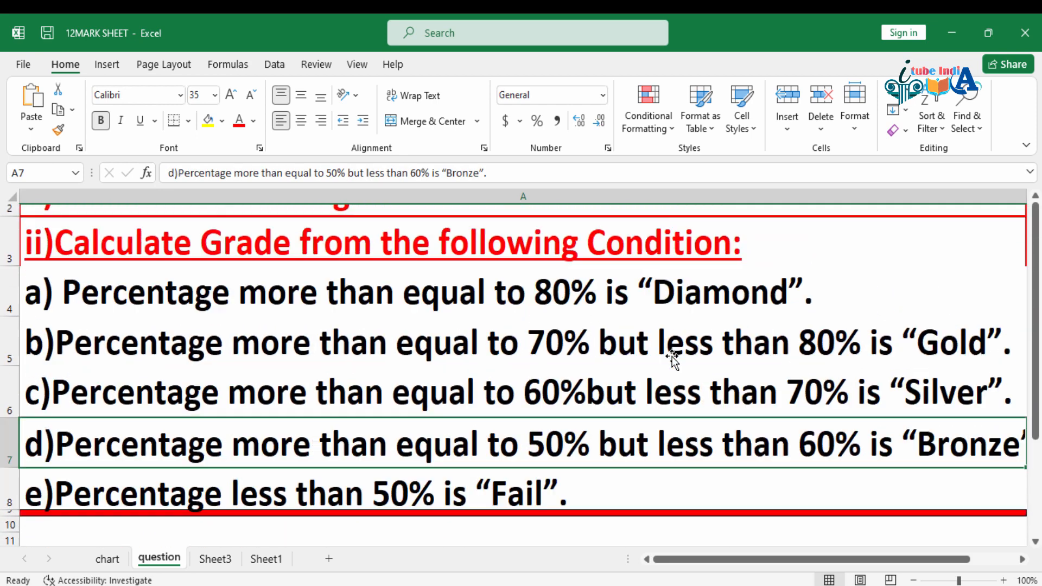
scroll(672, 360, up, 1)
click(629, 376)
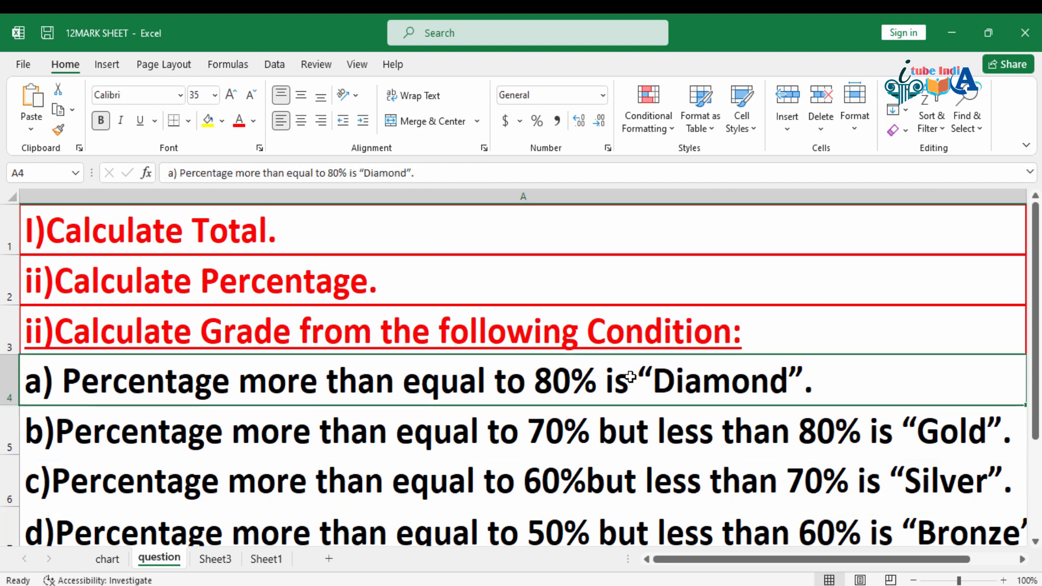
scroll(630, 376, down, 3)
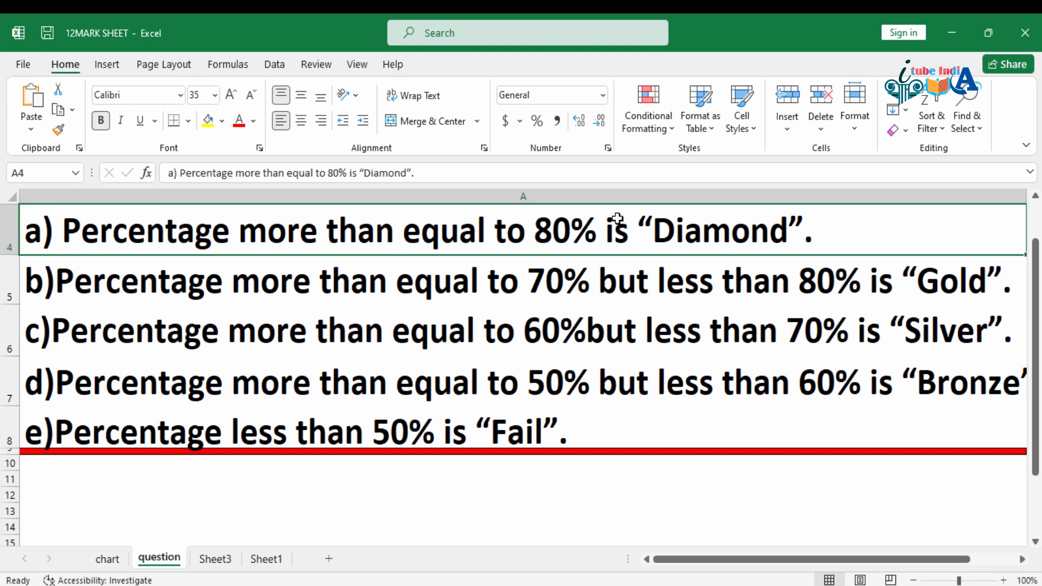
Step: Check the percentage ranges and grade names in A4:A8 of the question sheet against grade cell H4 on the chart sheet
drag(619, 228, 654, 397)
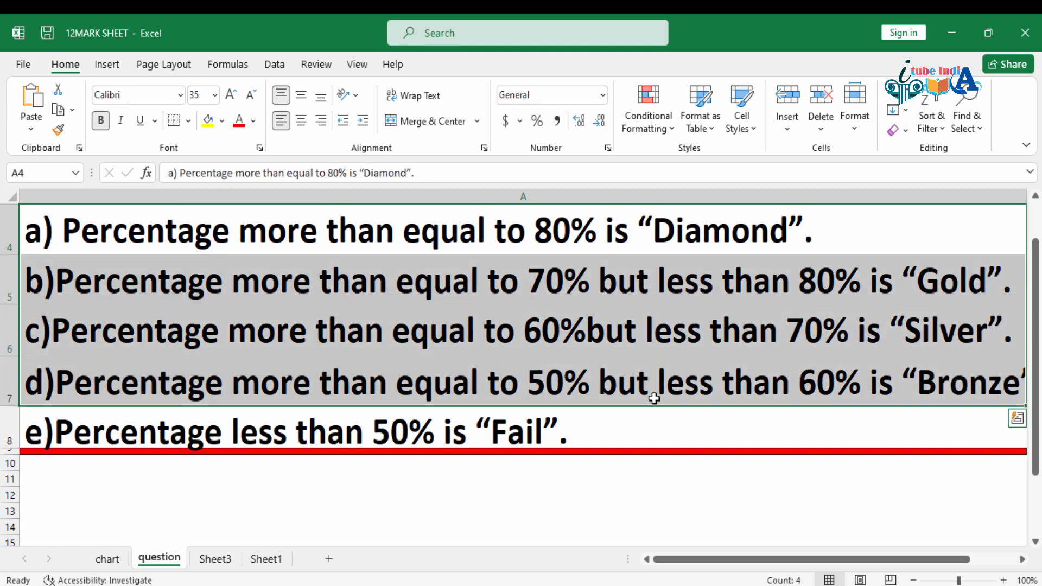
key(ctrl+Page_Up)
click(835, 227)
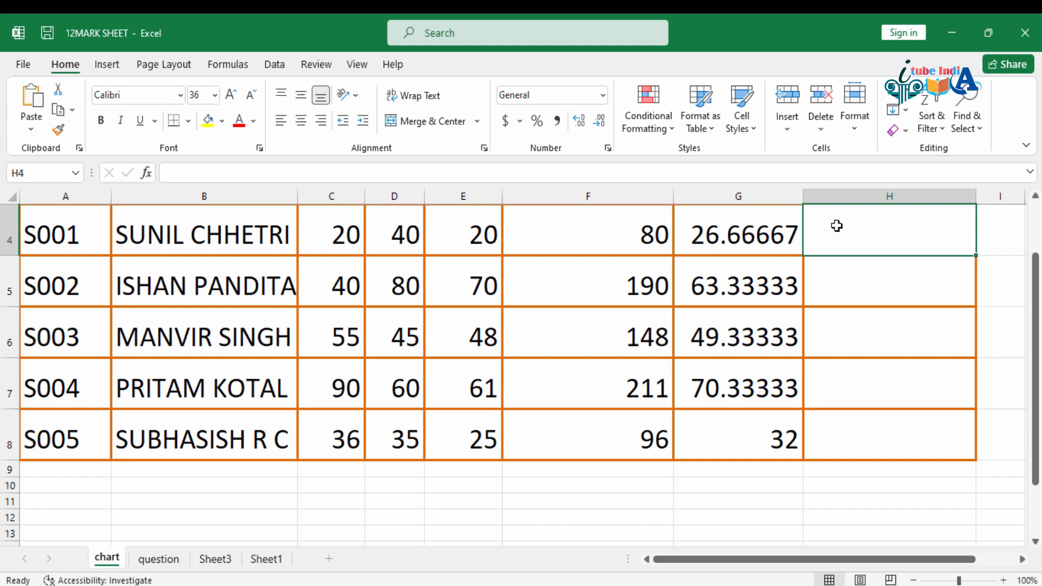
click(167, 551)
click(458, 399)
drag(561, 252, 583, 380)
drag(341, 245, 438, 376)
drag(447, 230, 479, 378)
click(570, 440)
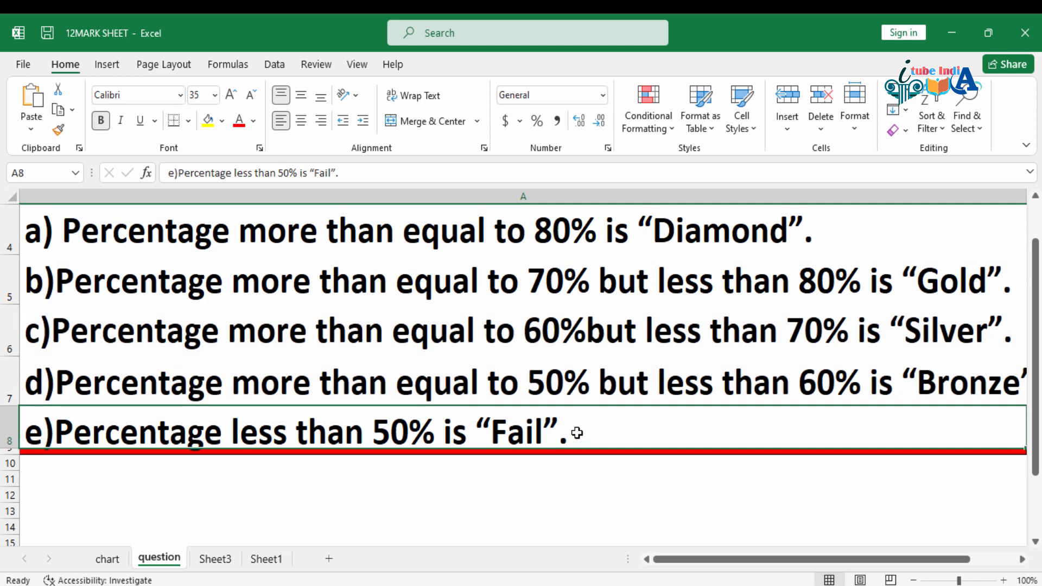
drag(623, 233, 662, 339)
drag(666, 228, 673, 383)
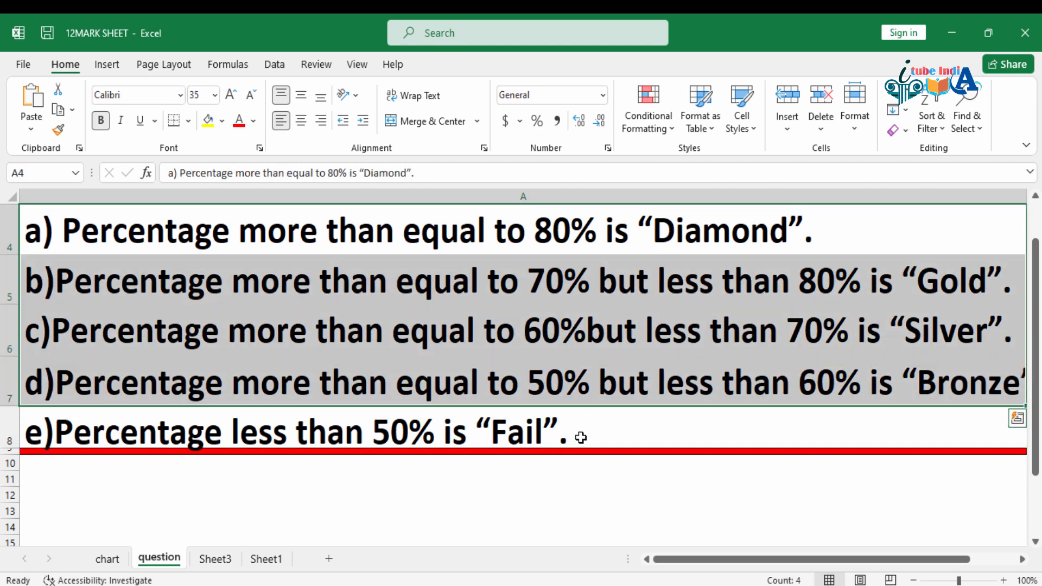
click(575, 431)
Step: On the chart sheet, begin the grade formula in H4 with =IF(G4>=80,"DIAMOND", for the first condition
click(107, 557)
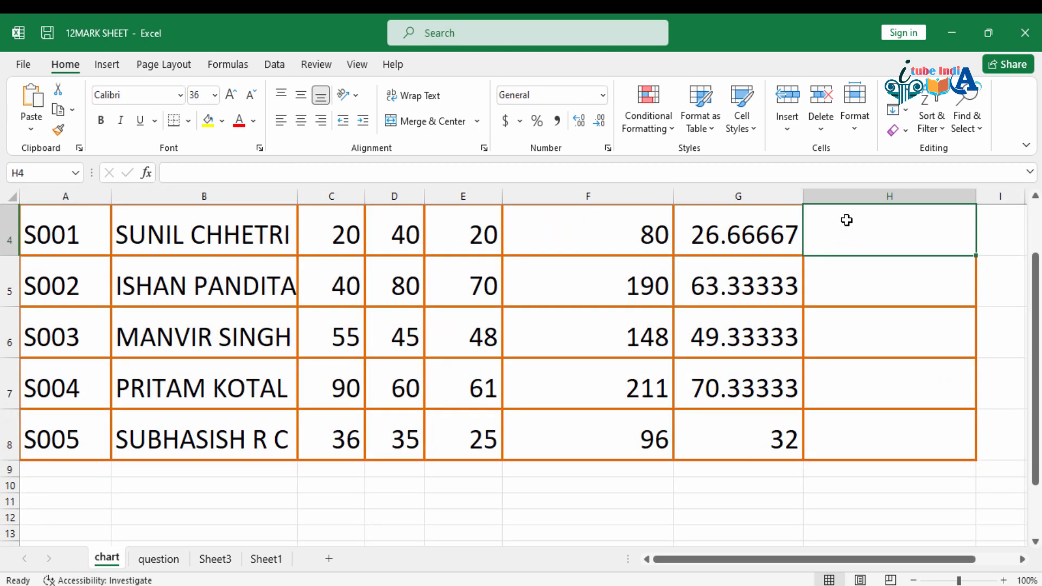
text(=IF)
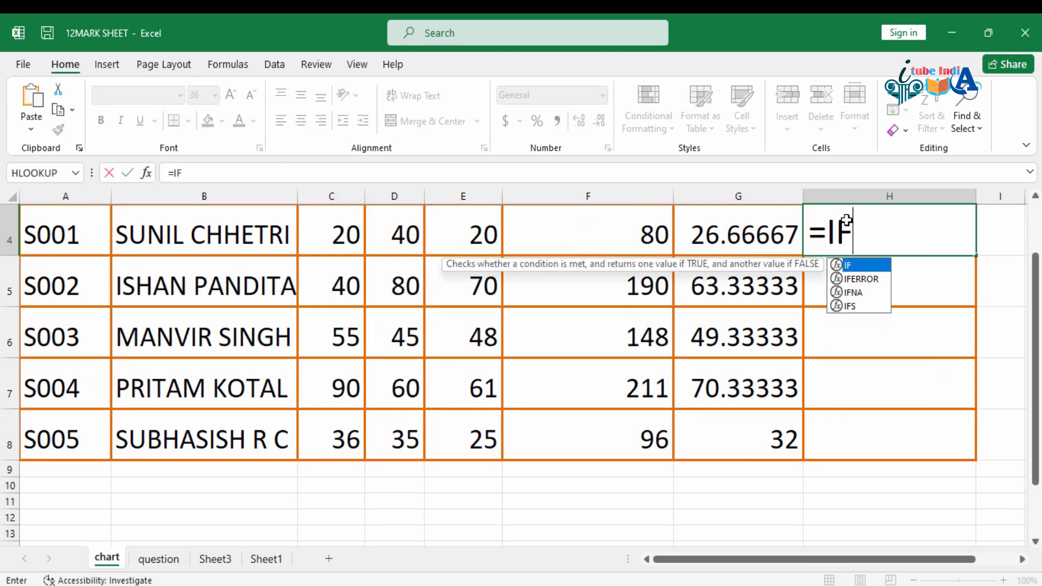
double_click(851, 265)
click(727, 239)
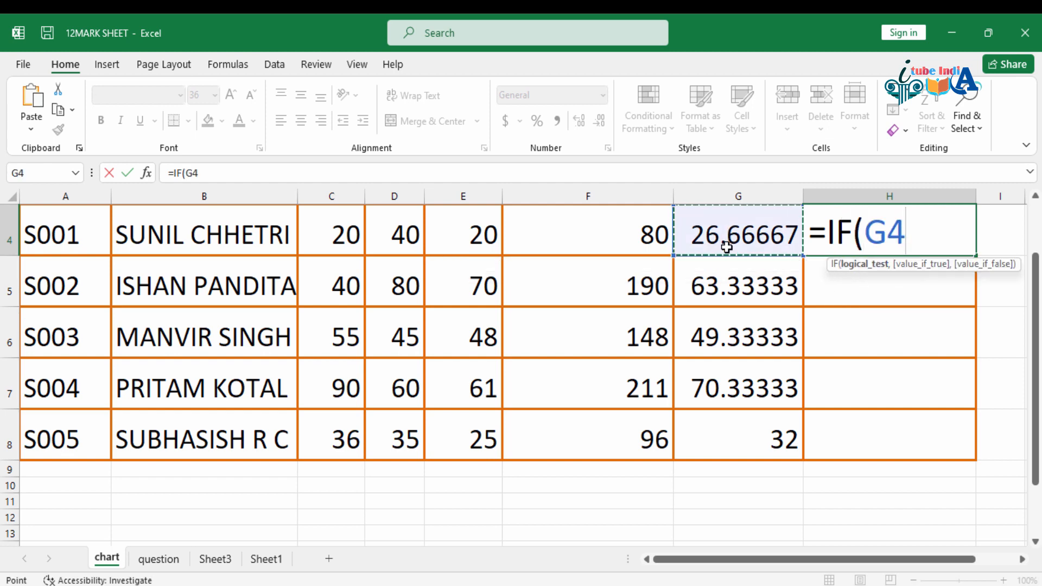
scroll(681, 324, up, 1)
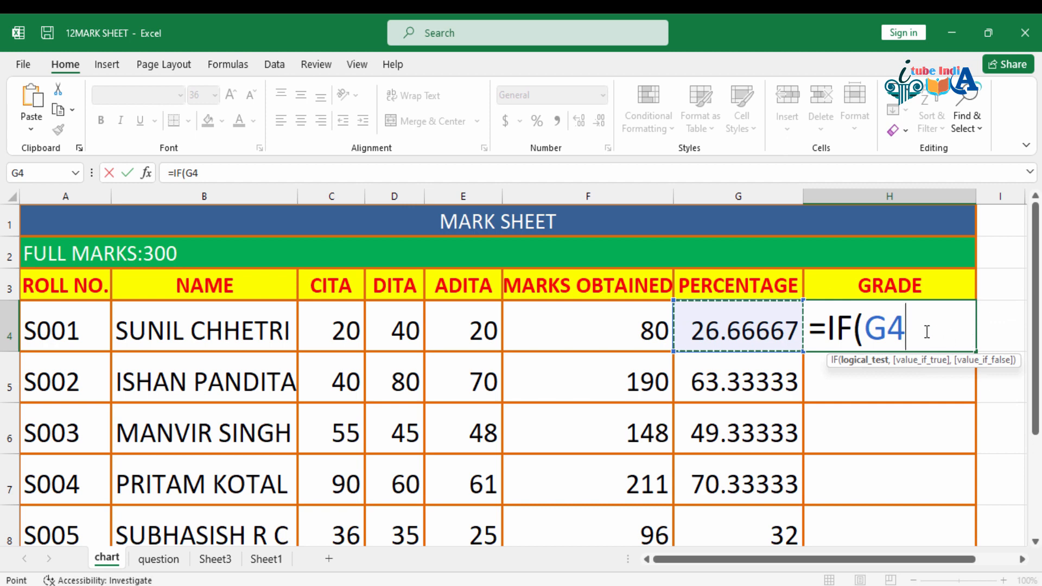
text(>)
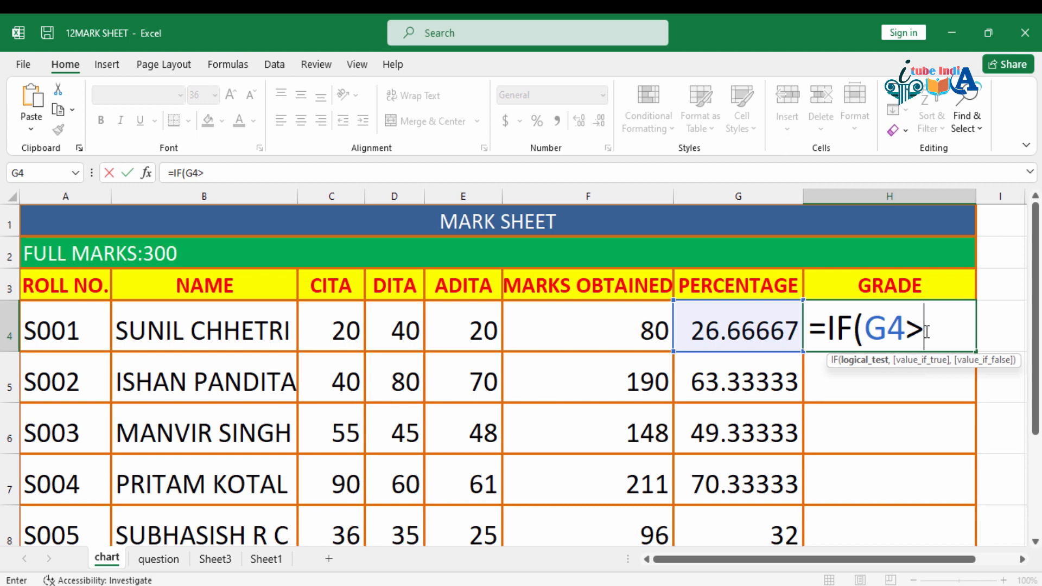
text(=80)
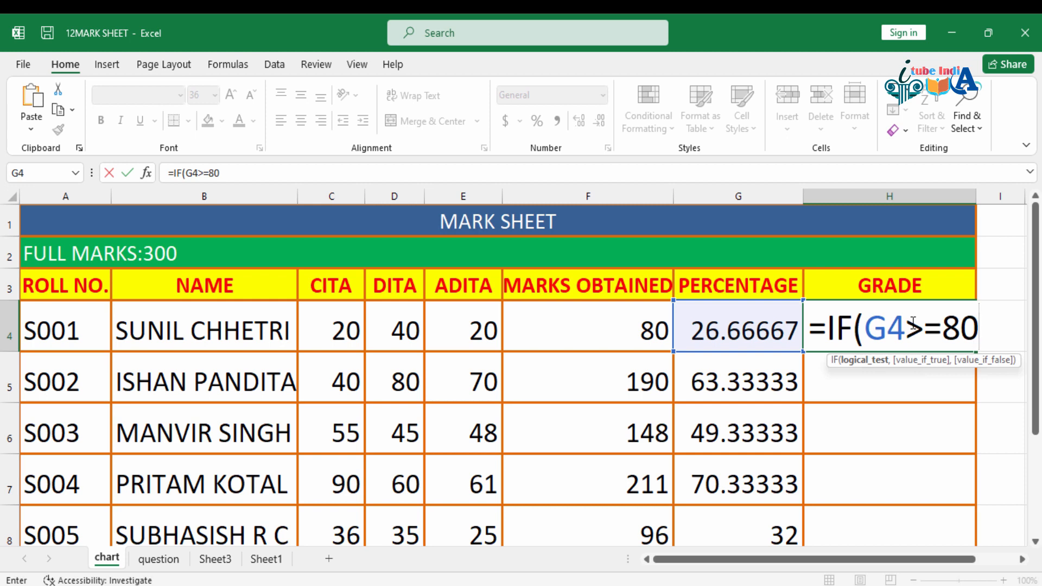
text(,)
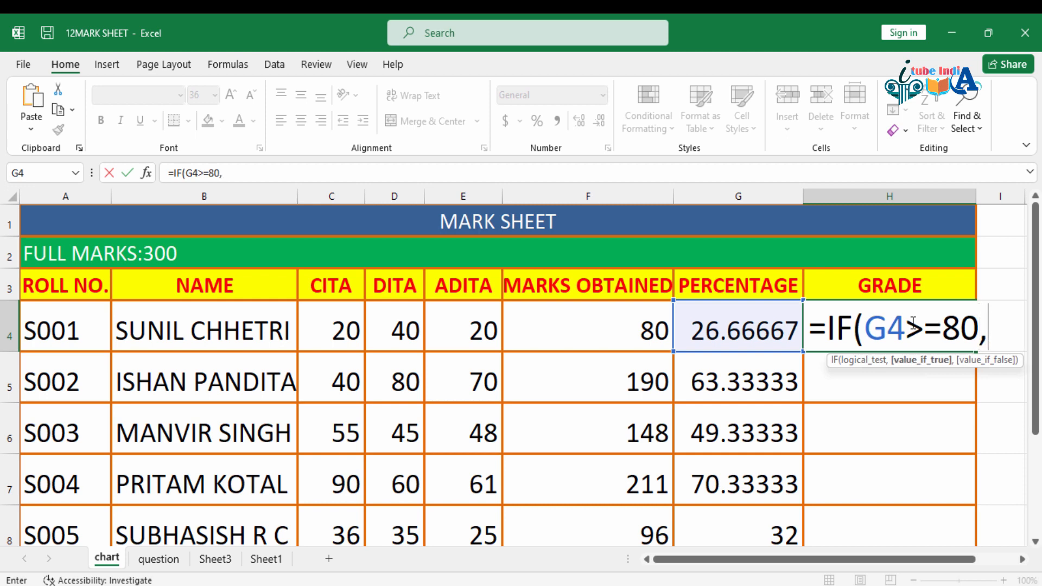
text("D)
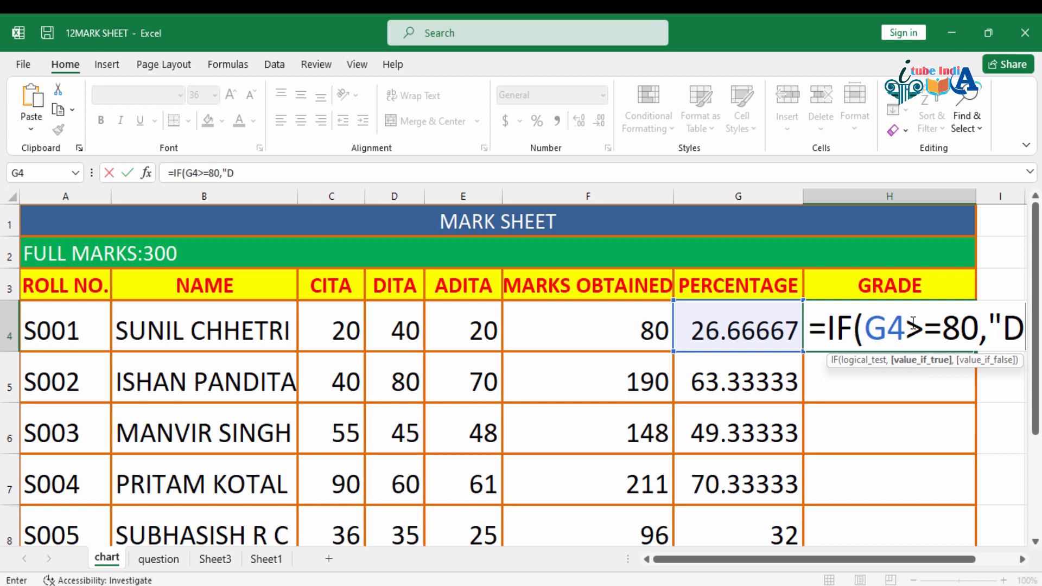
text(IAMO)
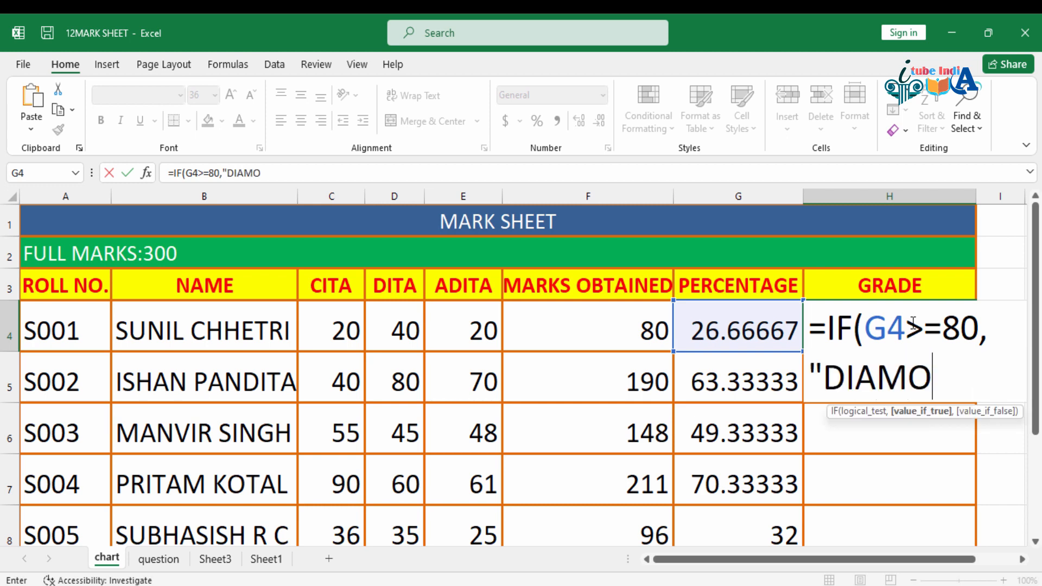
text(ND",)
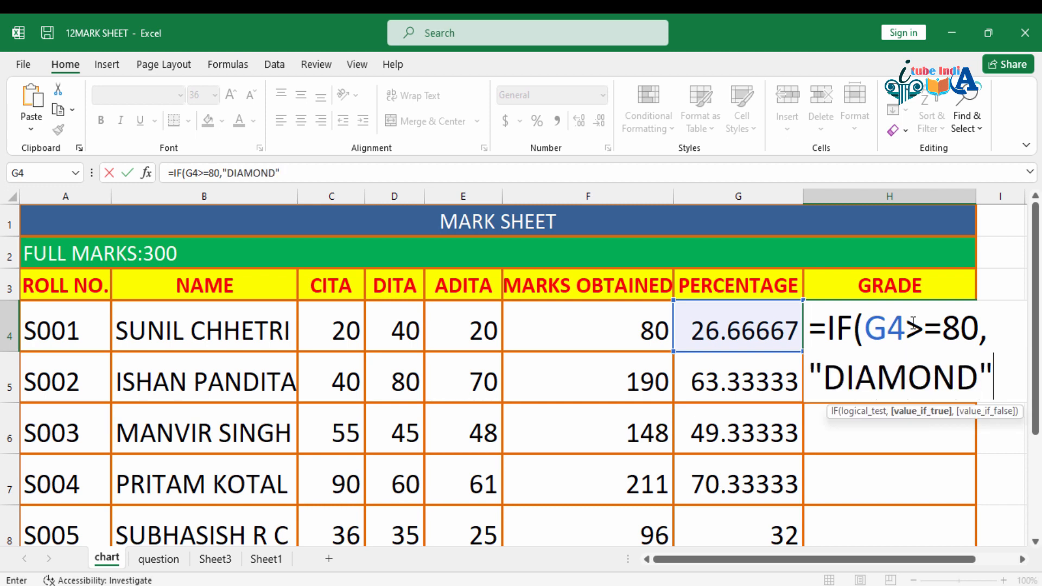
text(I)
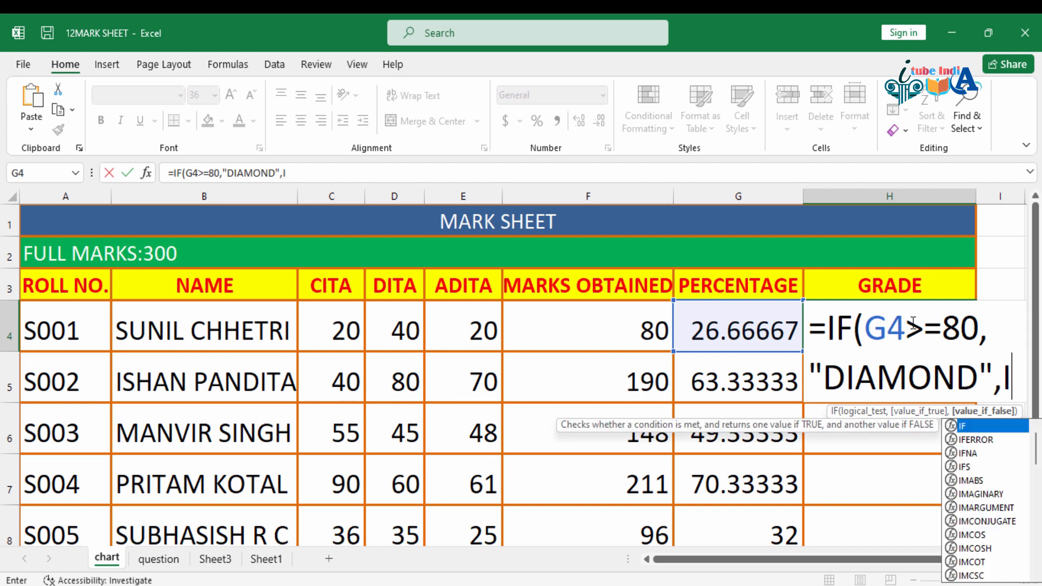
text(F)
Step: Extend the H4 formula with a nested IF(G4>=70,"GOLD", as the value when the first test is false
text(""()
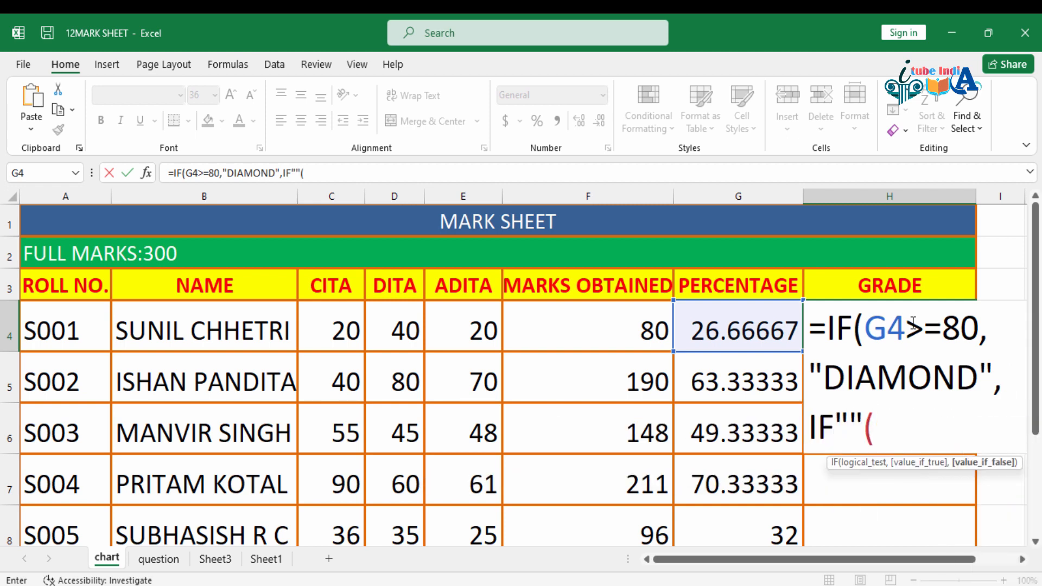
key(BackSpace)
key(BackSpace)
key(BackSpace)
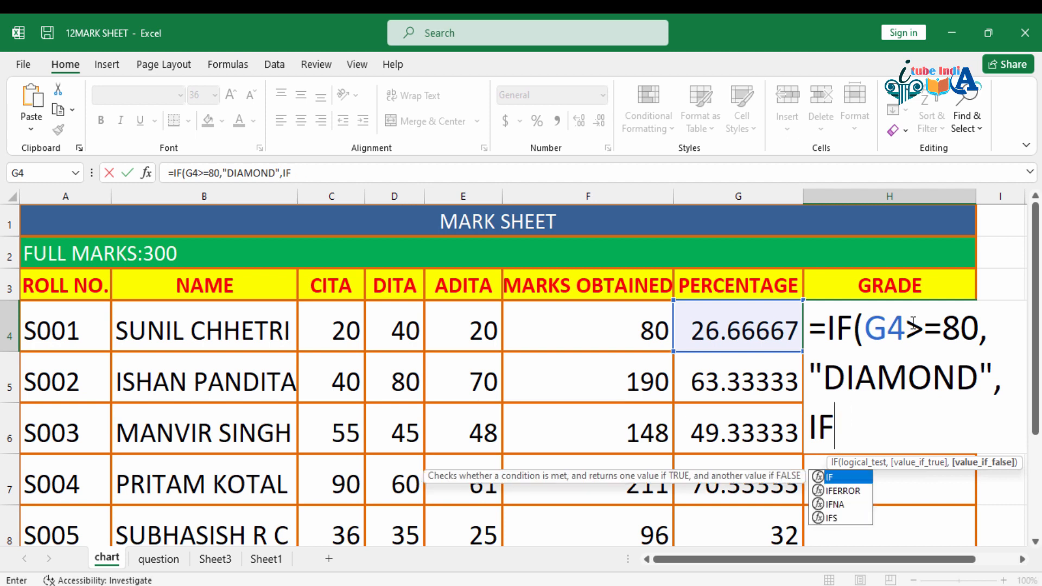
text(()
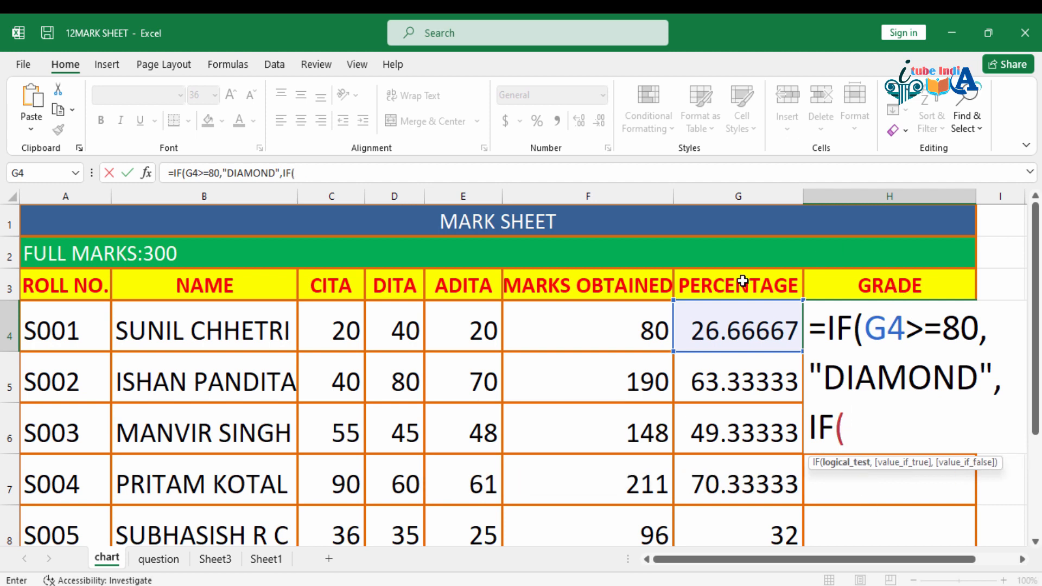
click(732, 320)
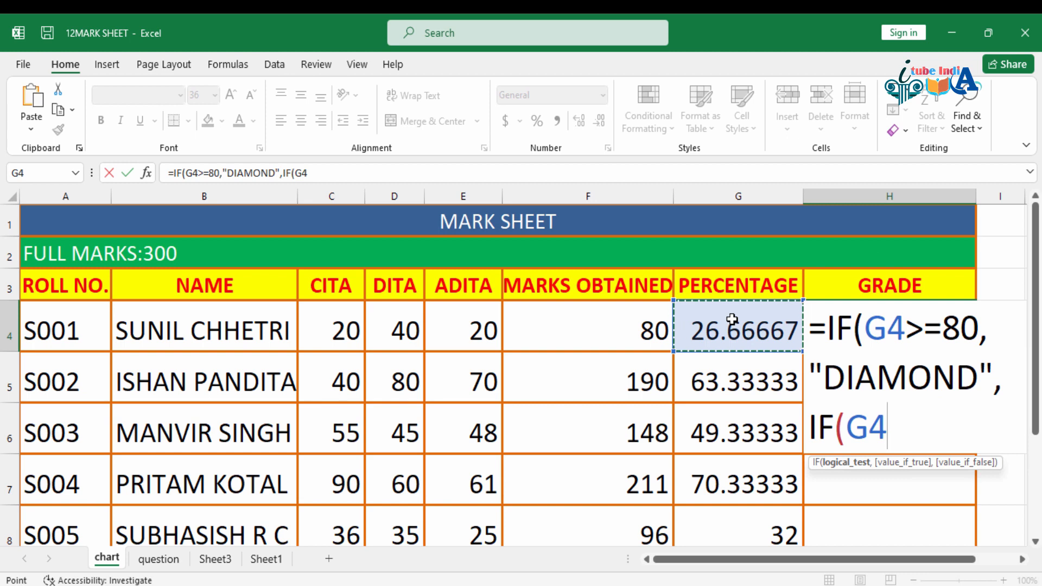
text(>=)
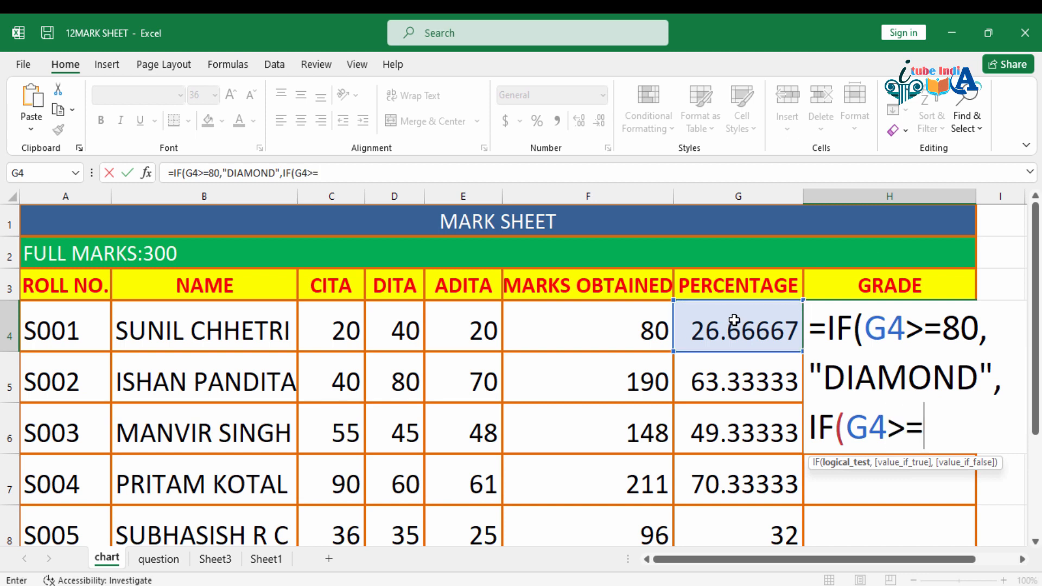
click(733, 320)
key(BackSpace)
key(BackSpace)
text(70,)
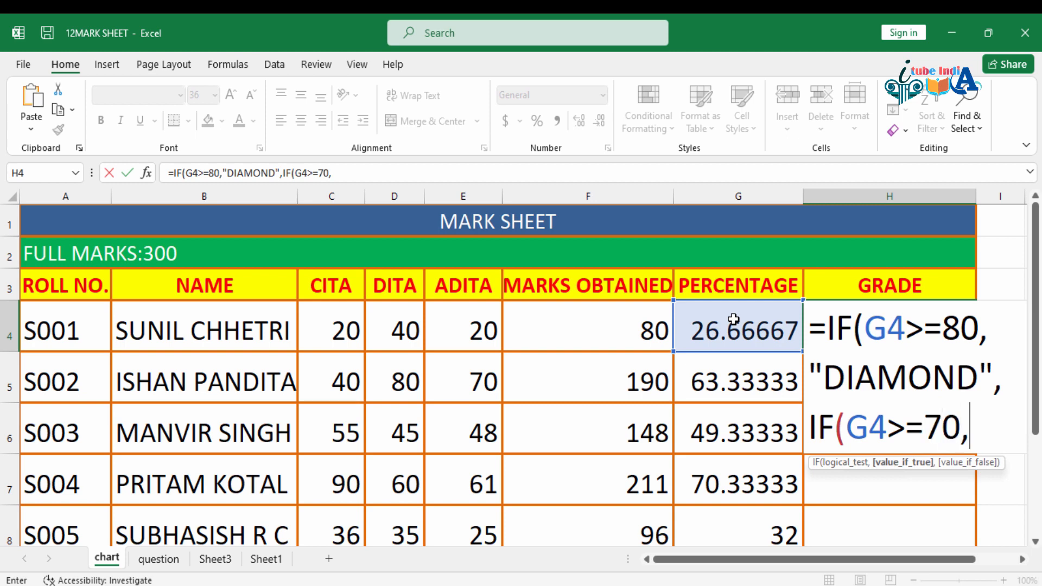
text("G)
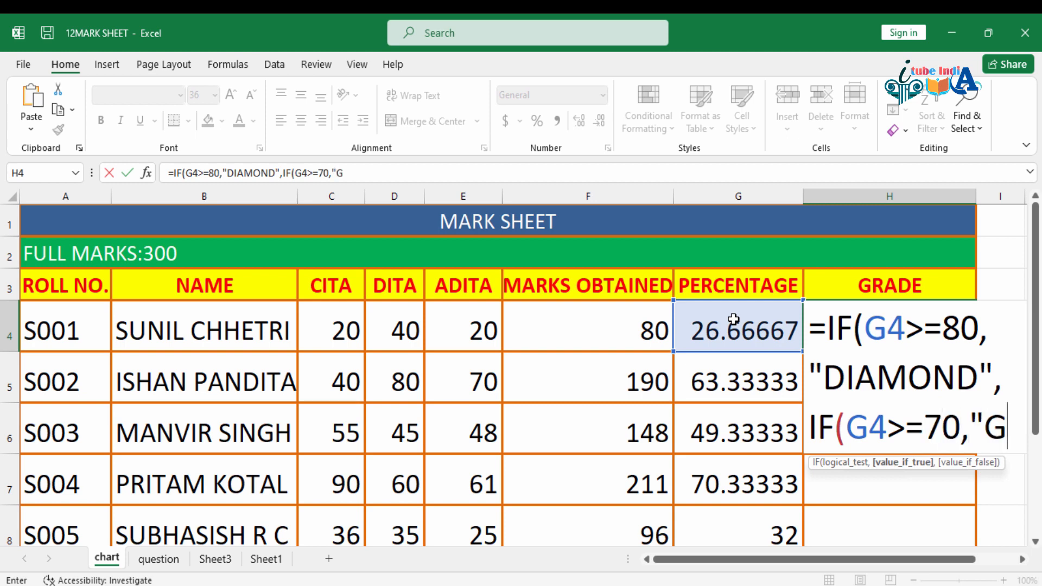
text(OLD)
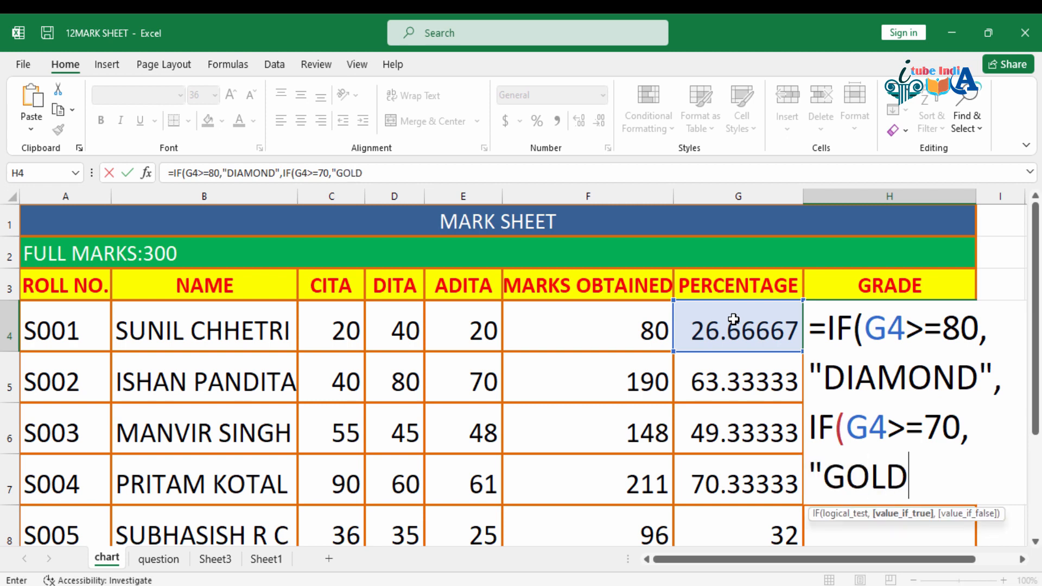
text(",)
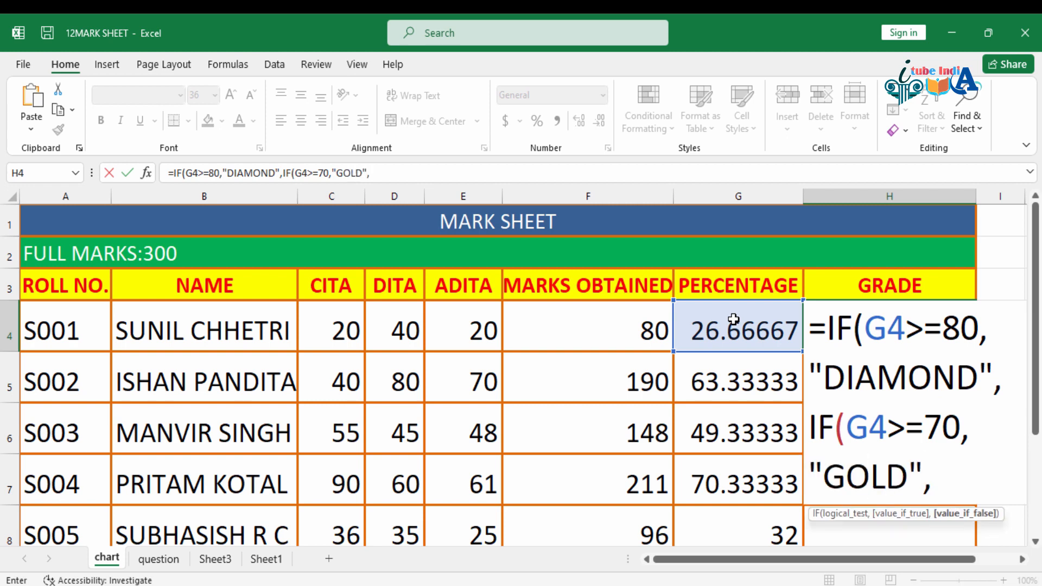
text(IF)
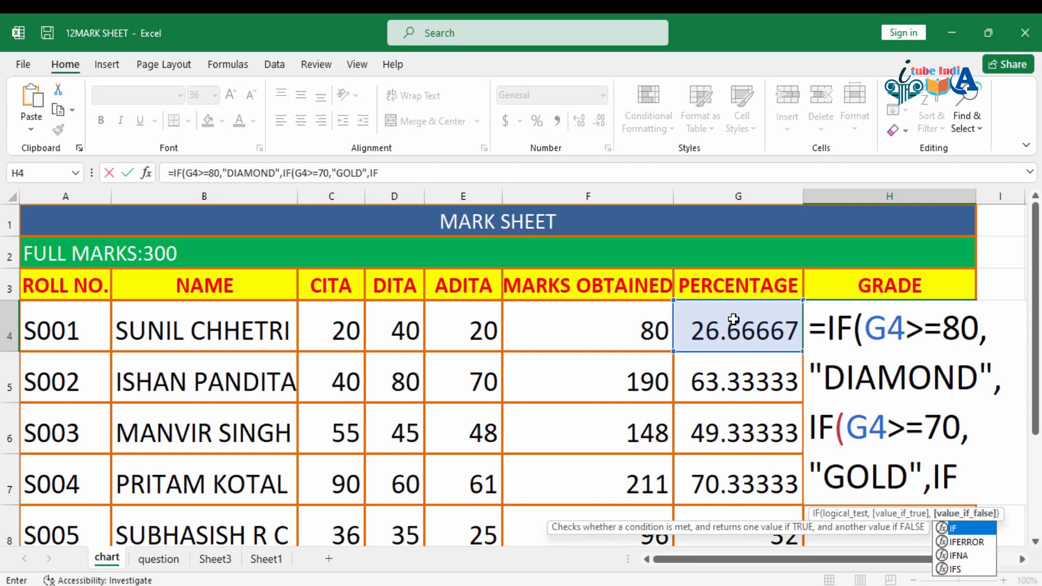
text(()
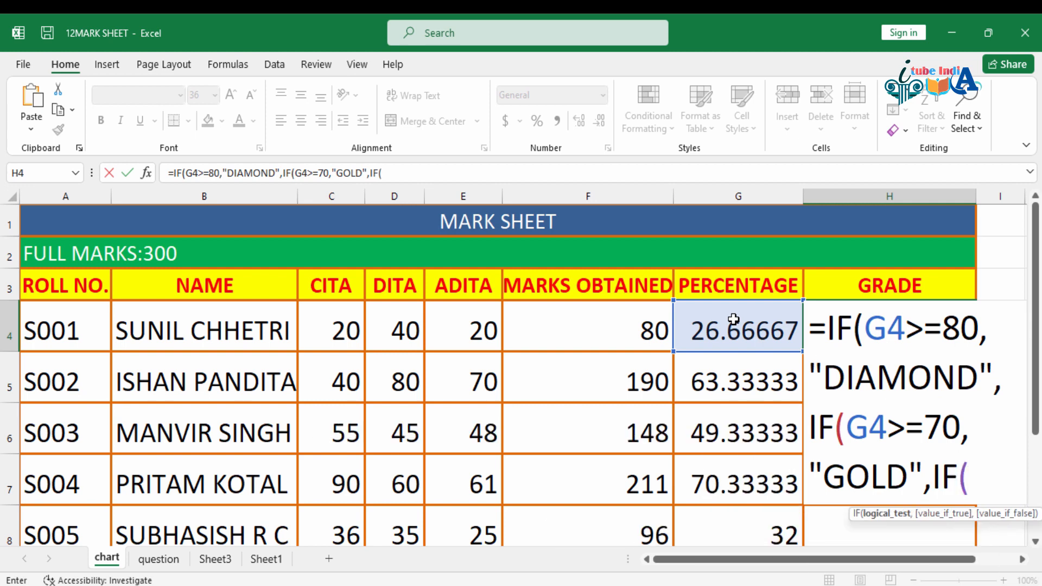
Step: Add the third nested condition IF(G4>=60,"SILVER", to the grade formula in H4
click(740, 331)
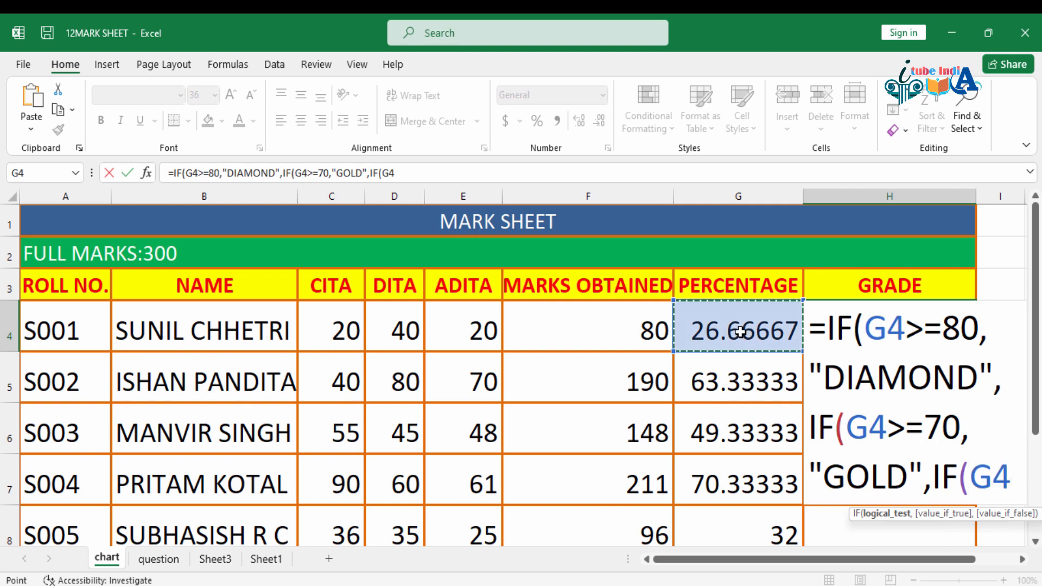
text(>)
text(=6)
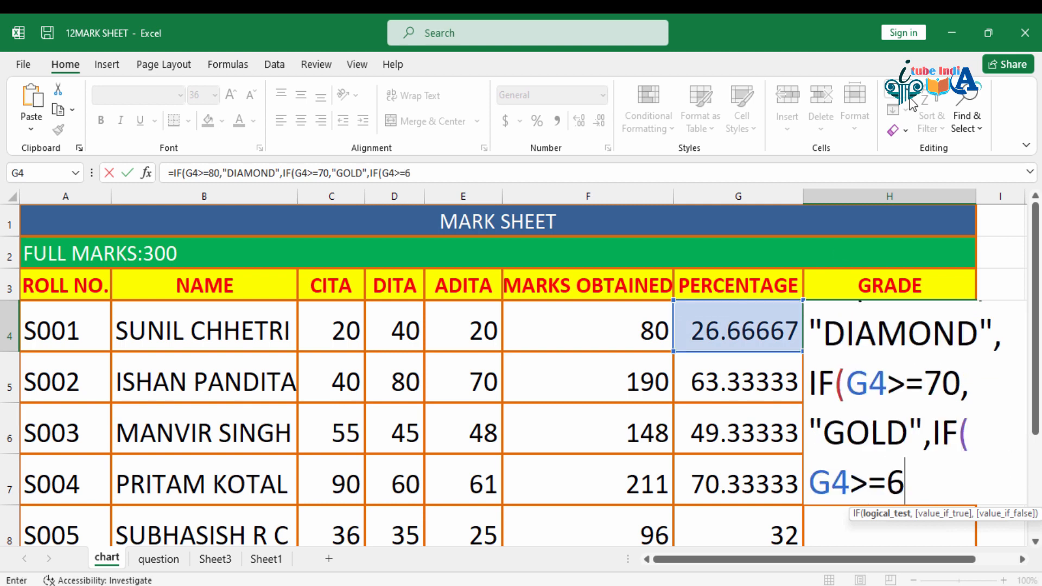
text(0,)
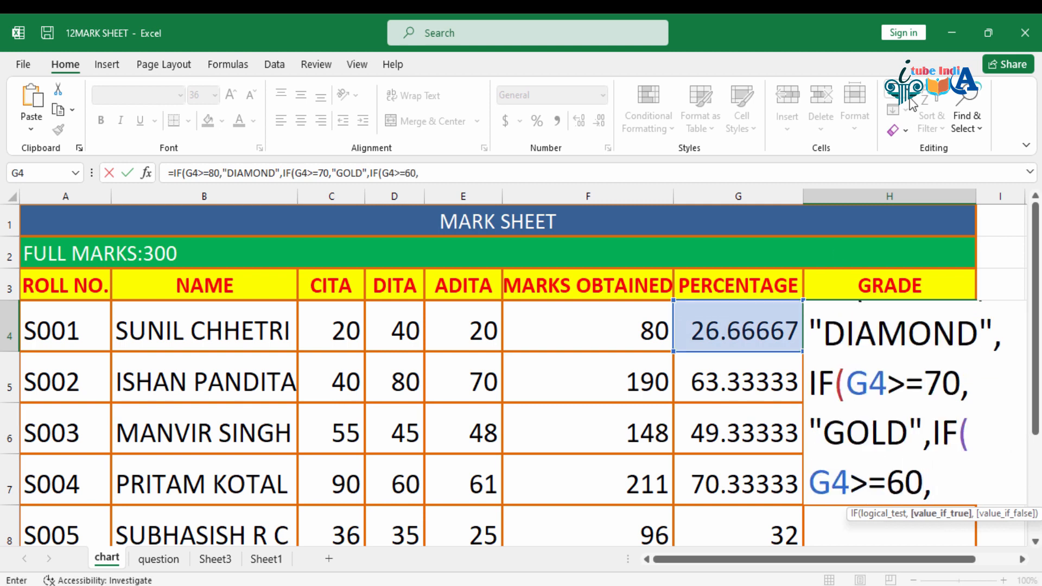
text(")
text(SI)
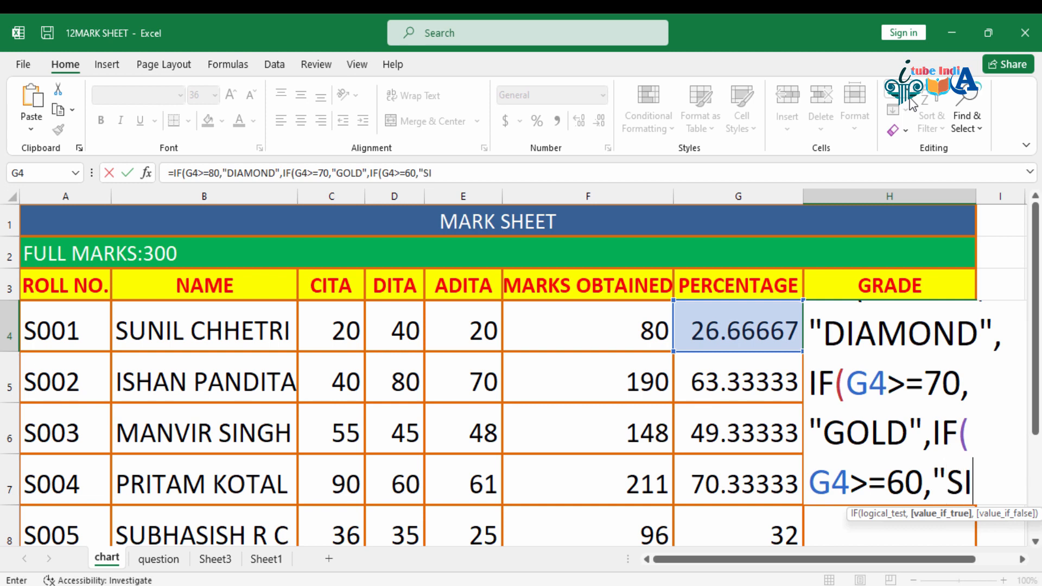
text(LVER")
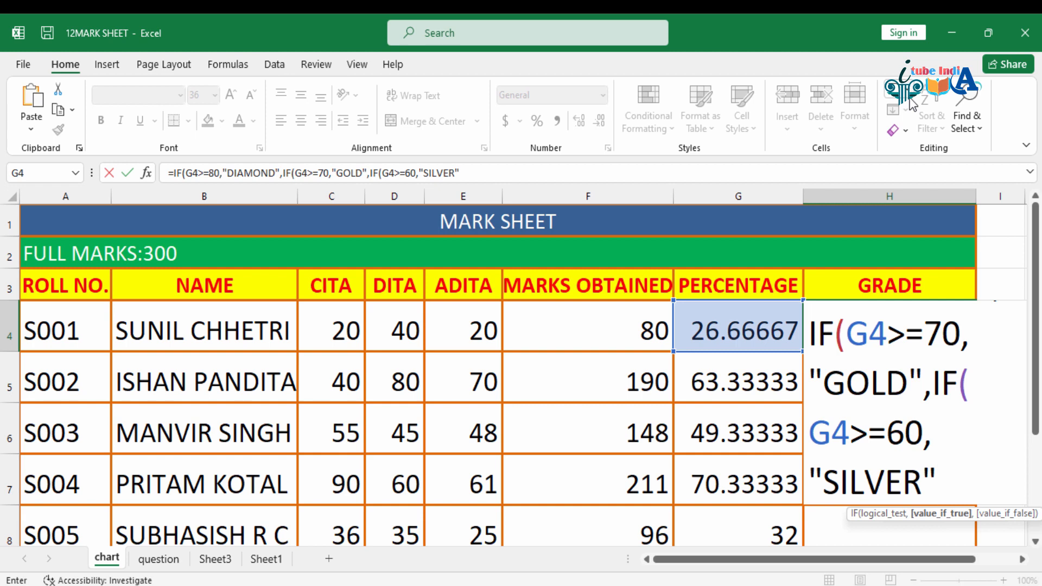
text(,)
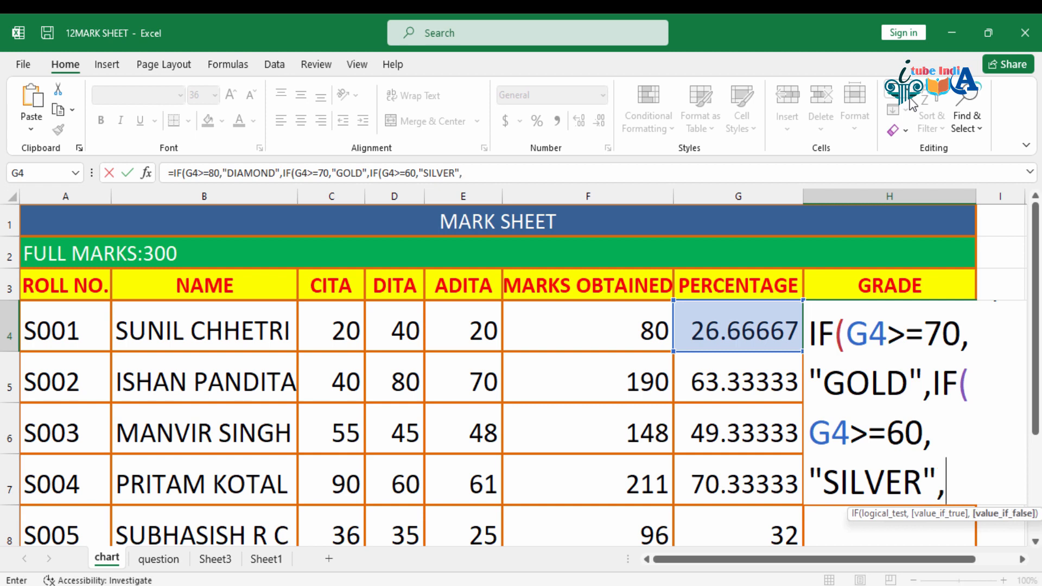
text(IF)
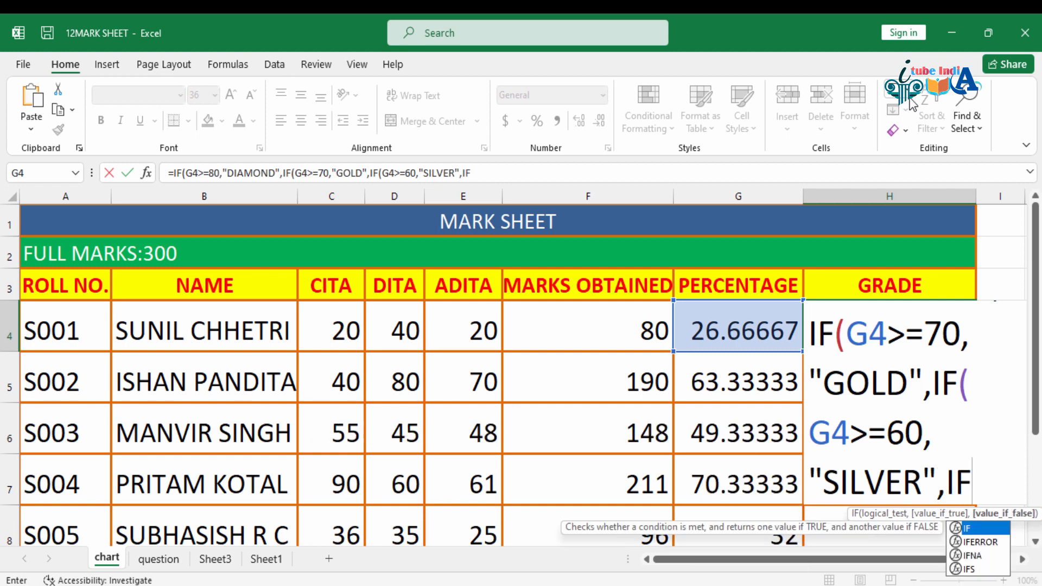
text(()
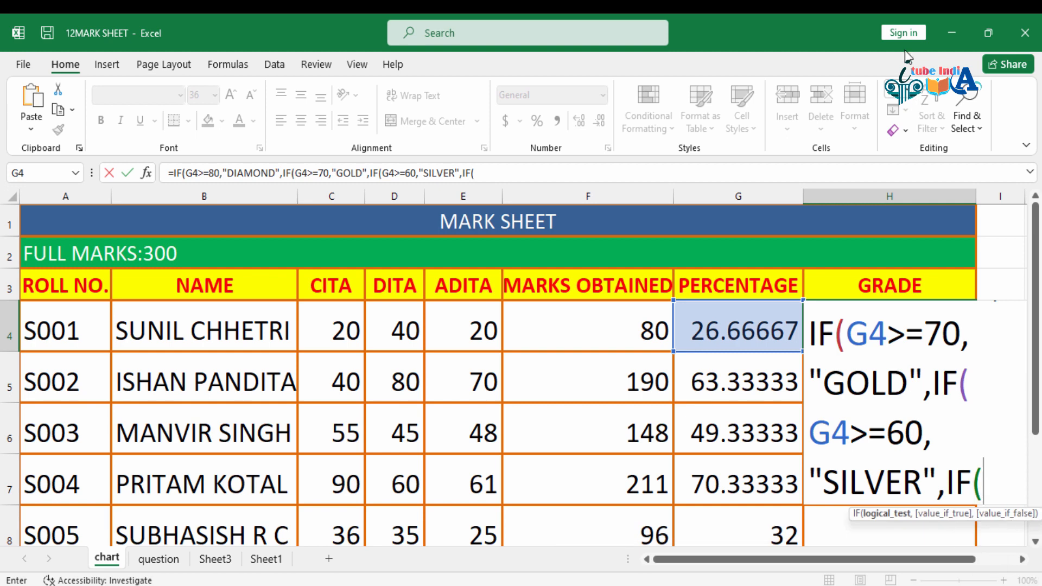
Step: Add the fourth nested condition IF(G4>=50,"BRONZE", to the grade formula in H4
click(741, 330)
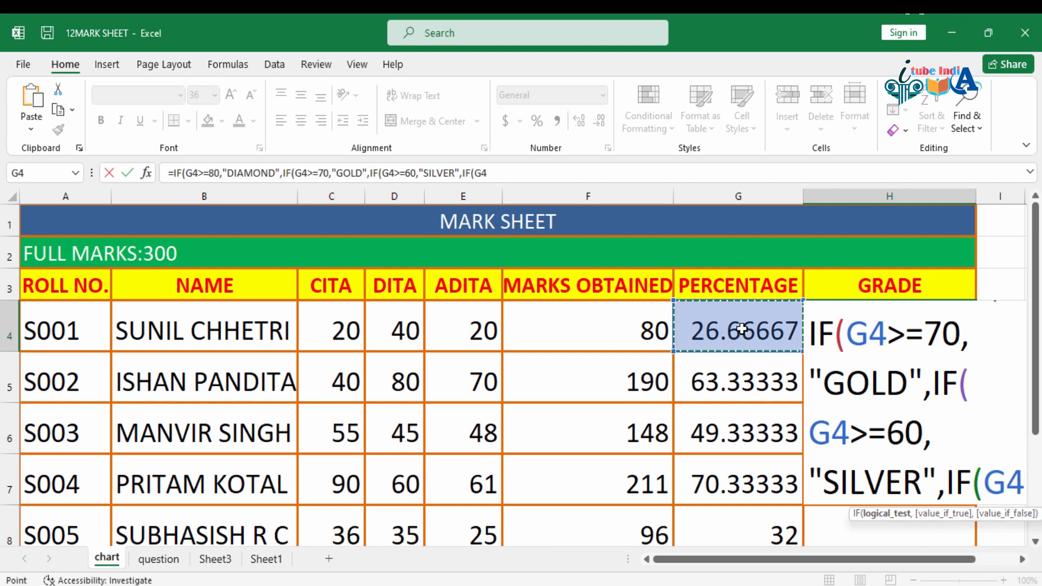
text(>=50)
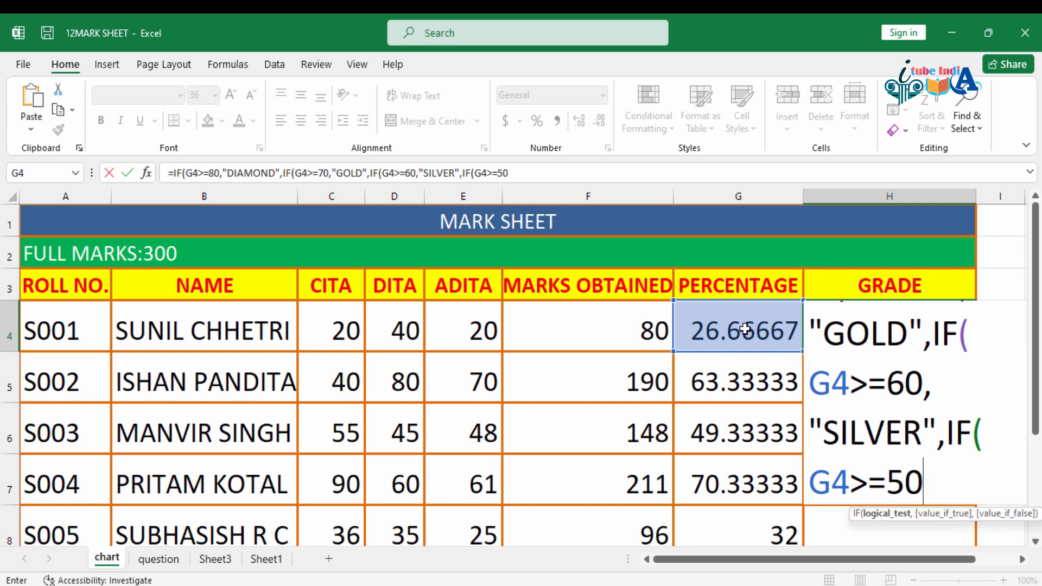
text(,)
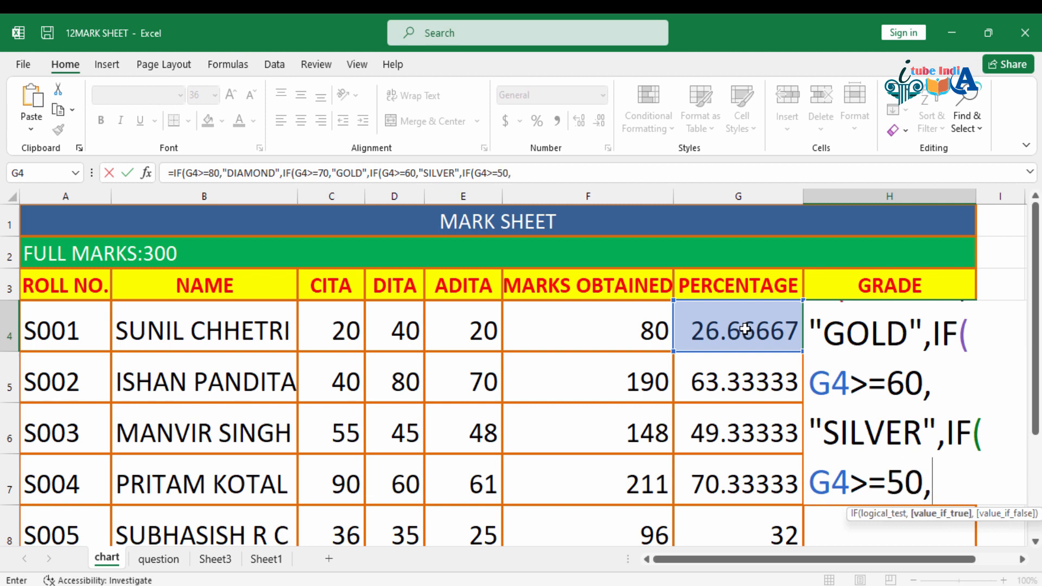
text("BRON)
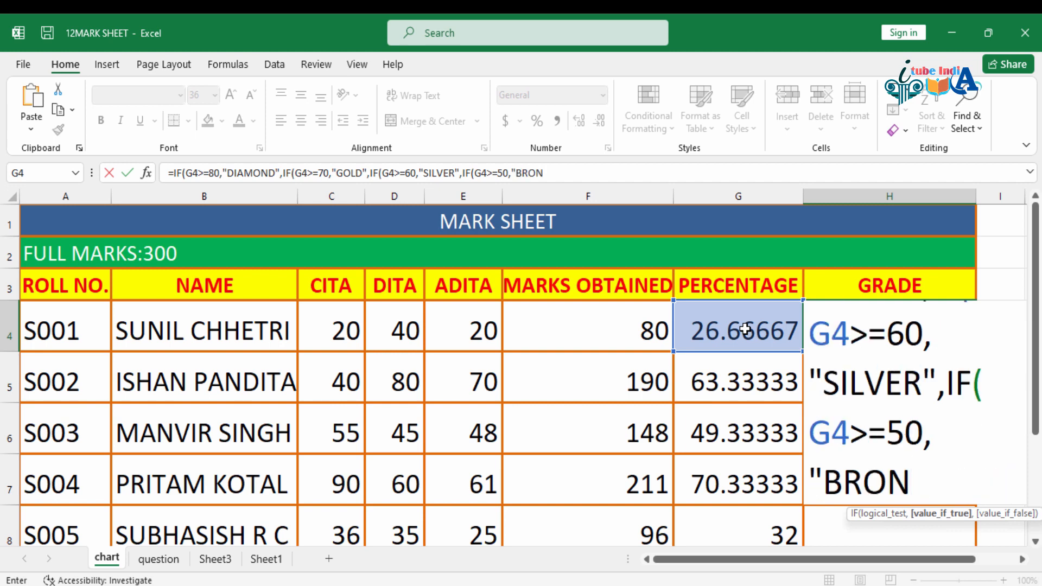
text(ZE",)
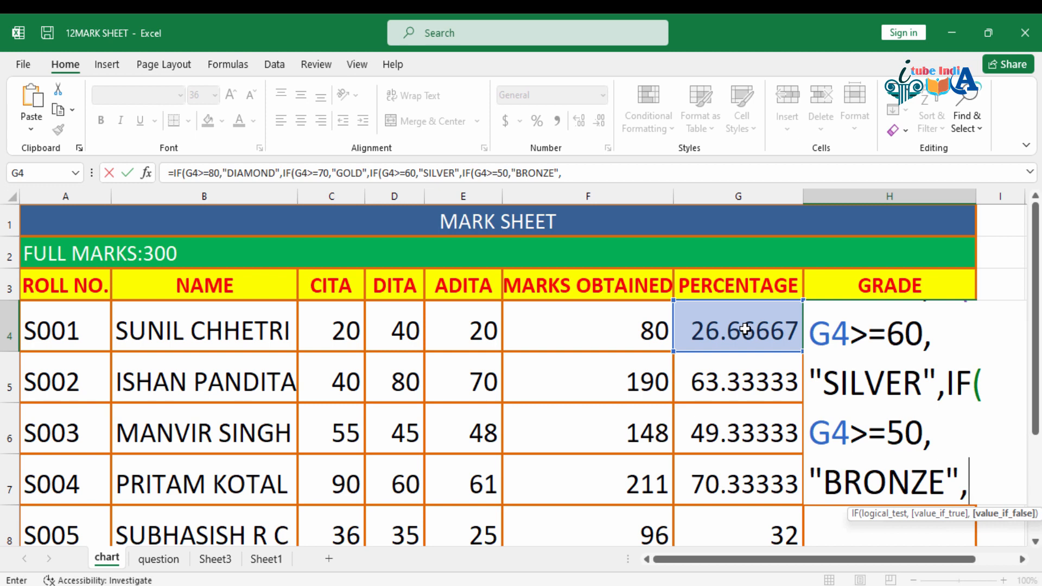
Step: Finish the H4 grade formula with "FAIL" as the final false value, close all four IF brackets and enter it
text("FAI)
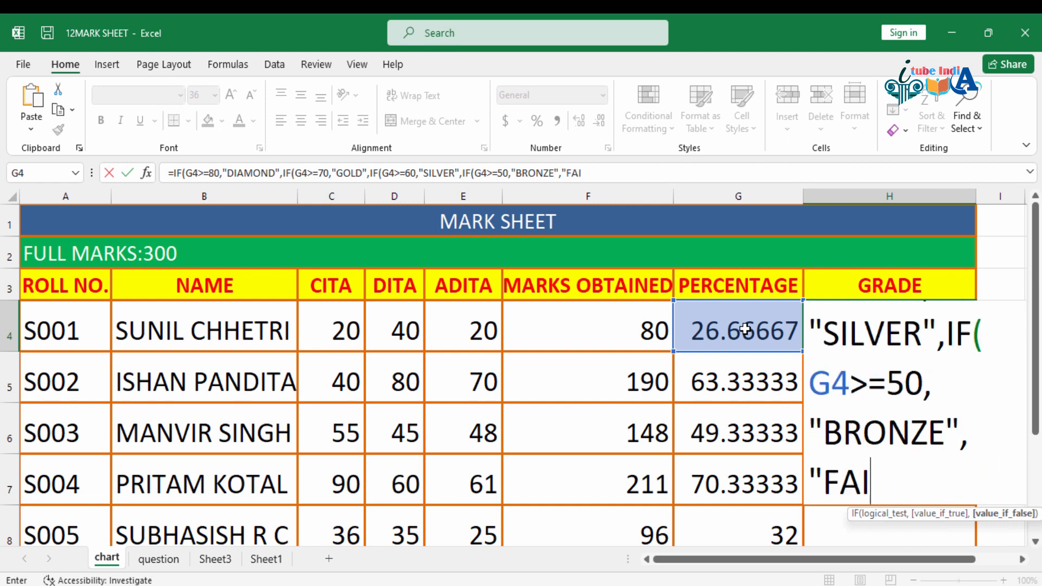
text(L")))))
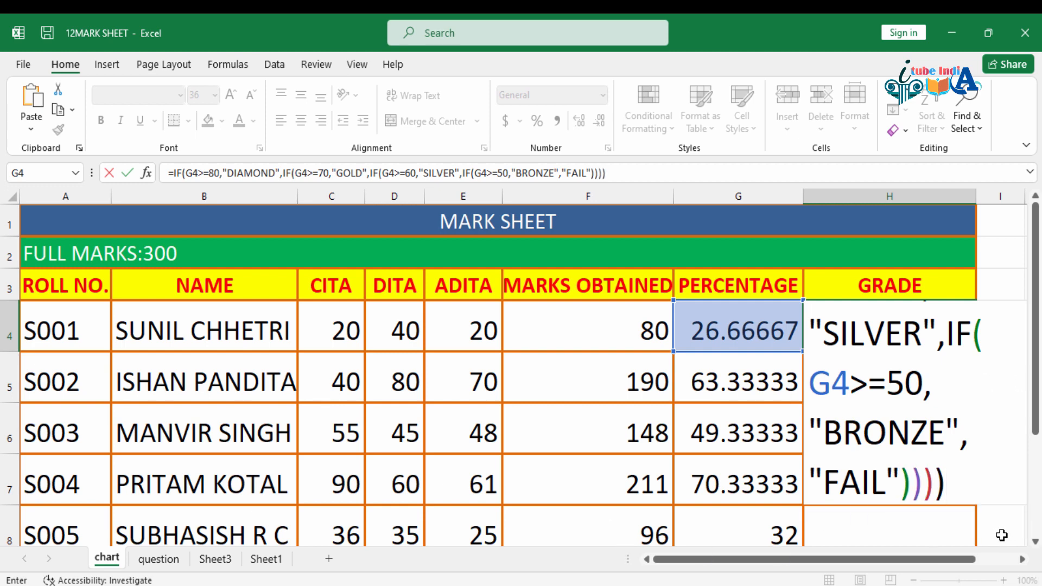
click(954, 480)
key(Return)
Step: Copy the grade formula from H4 down the GRADE column to H8 and check the filled cells
click(953, 332)
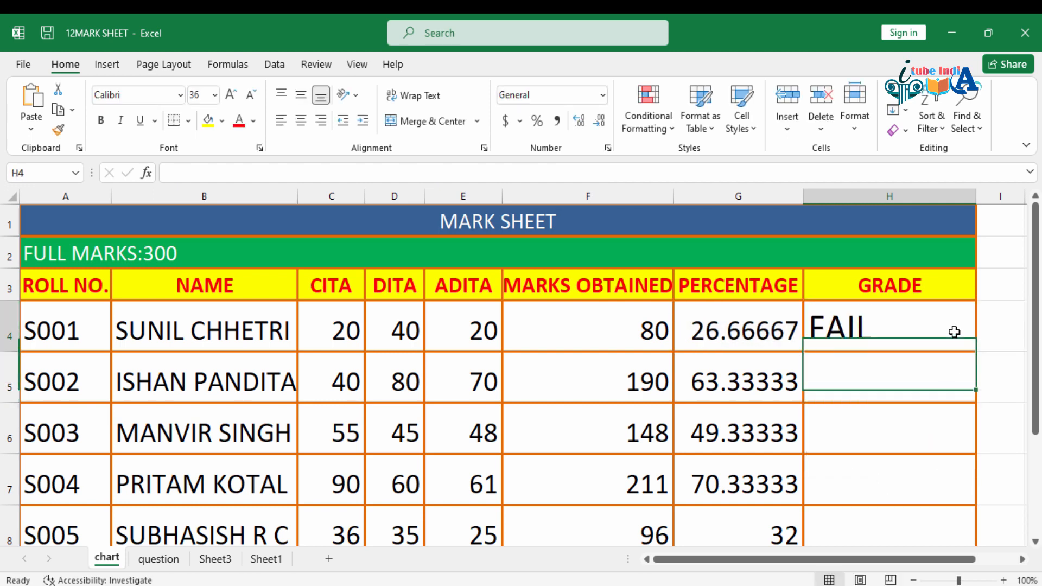
drag(978, 350, 997, 536)
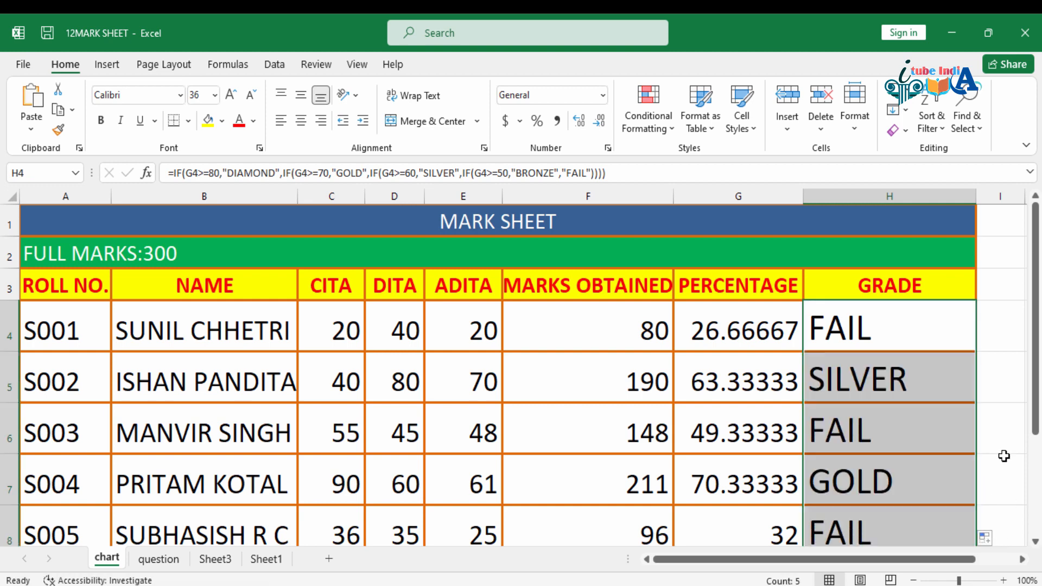
scroll(1004, 458, down, 1)
scroll(1004, 456, up, 1)
scroll(1004, 456, up, 1)
click(817, 394)
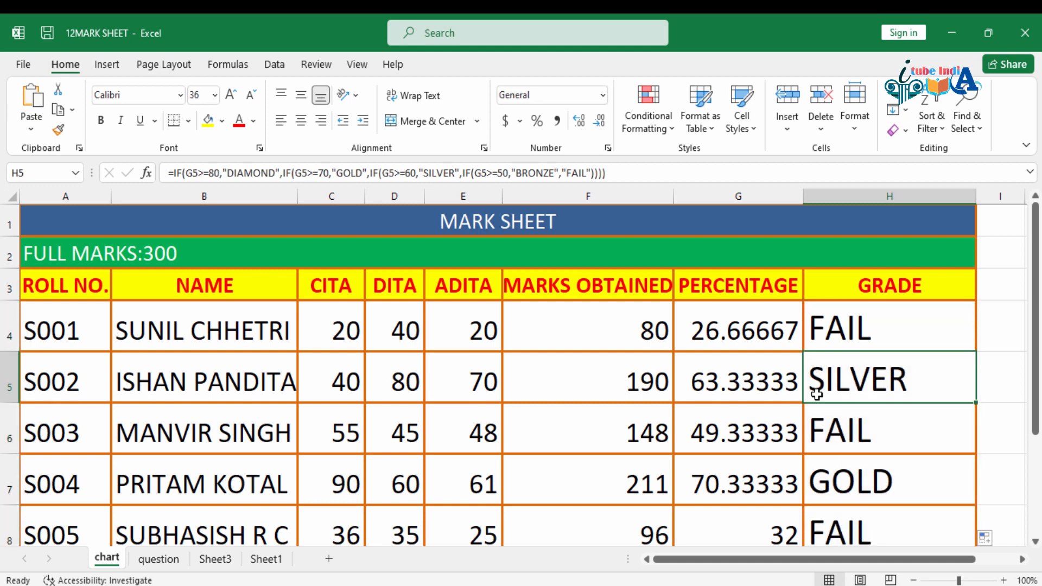